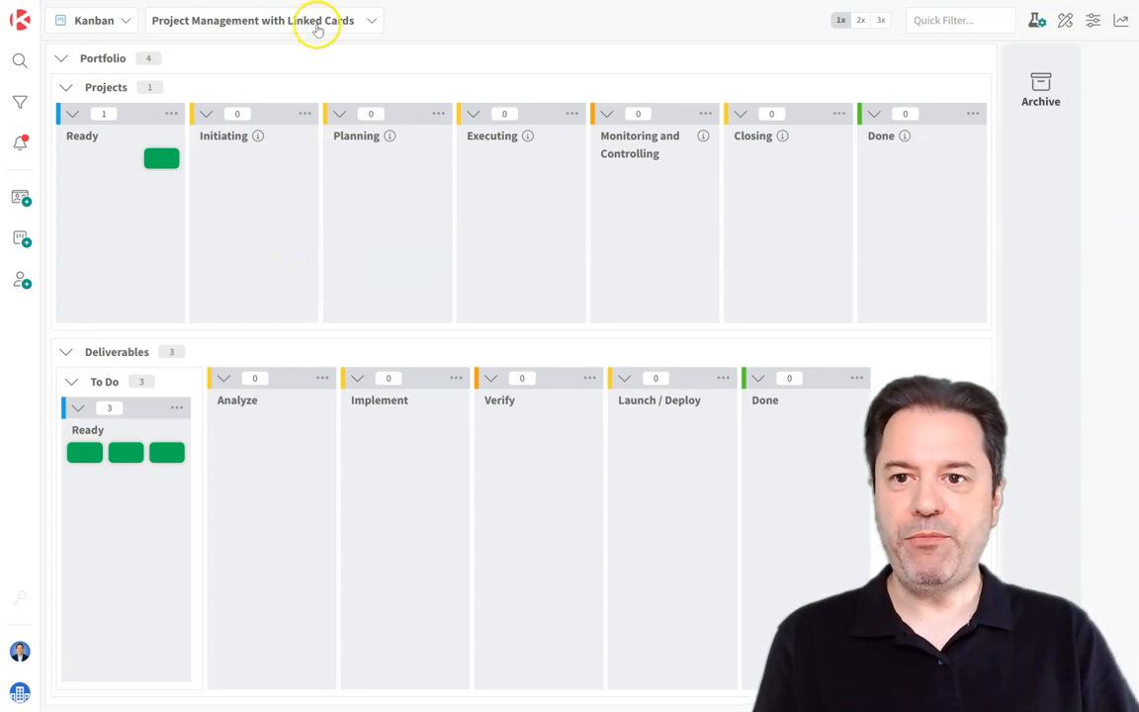
- Open the Project Management with Tasks board and review the checklists in the Done column's Project 1 card
{"action": "left_click", "coordinate": [285, 21]}
{"action": "left_click", "coordinate": [293, 187]}
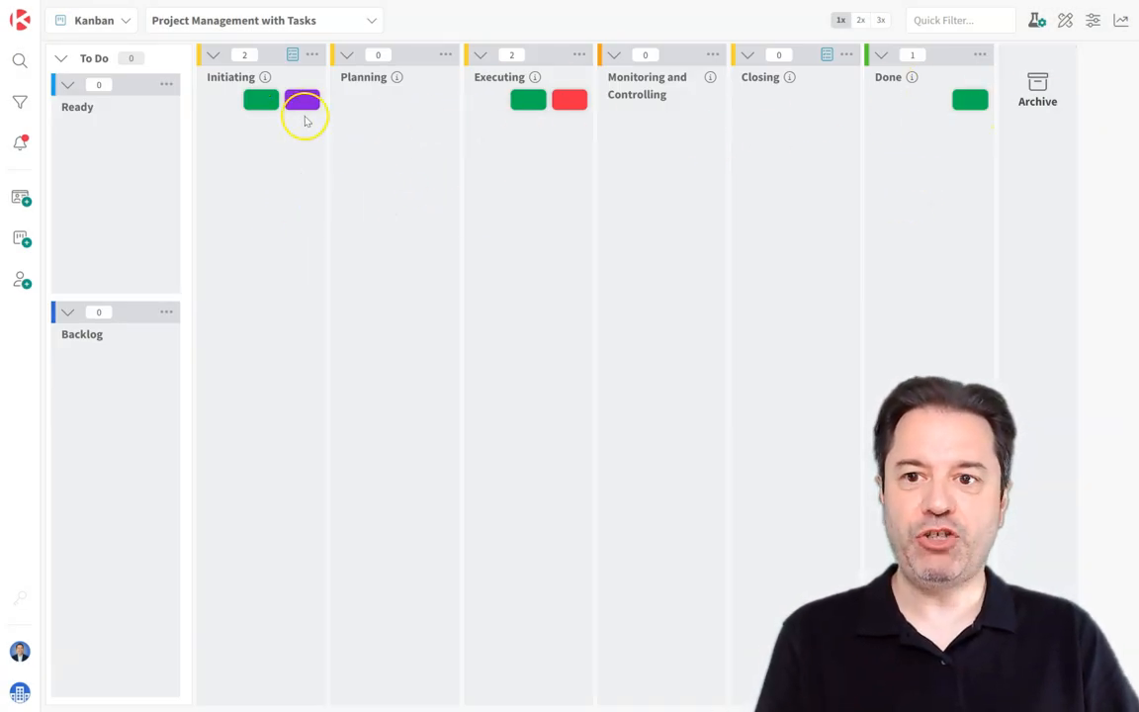
{"action": "left_click", "coordinate": [966, 100]}
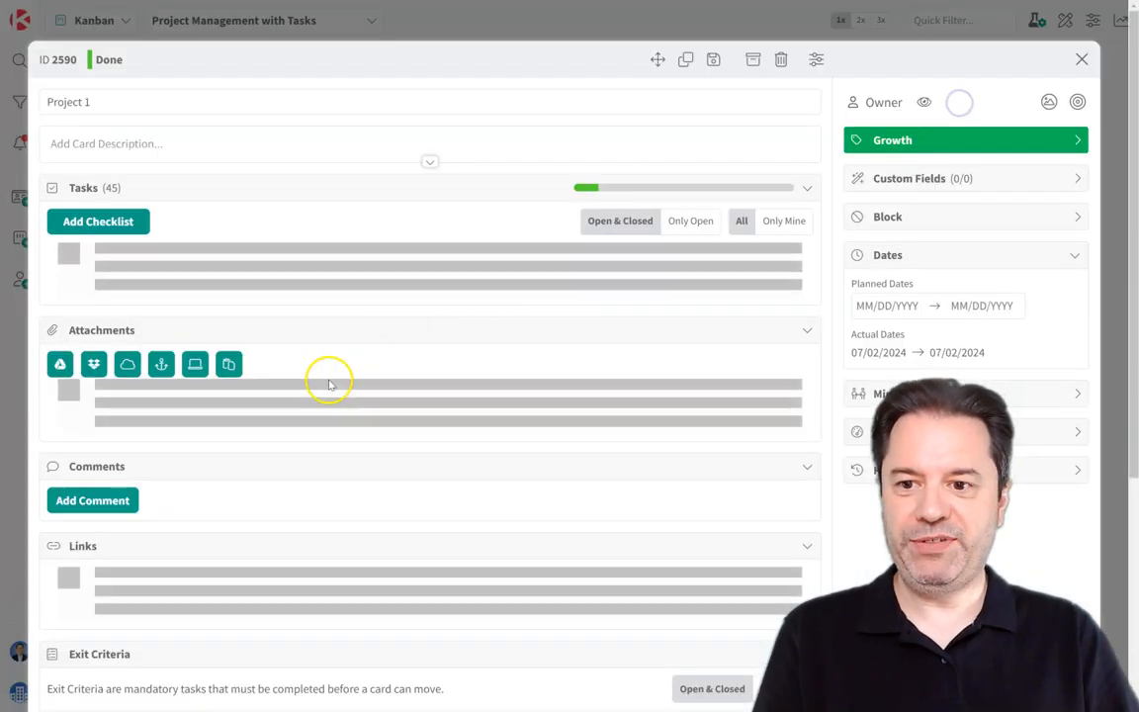
{"action": "scroll", "coordinate": [203, 286], "scroll_direction": "down", "scroll_amount": 3}
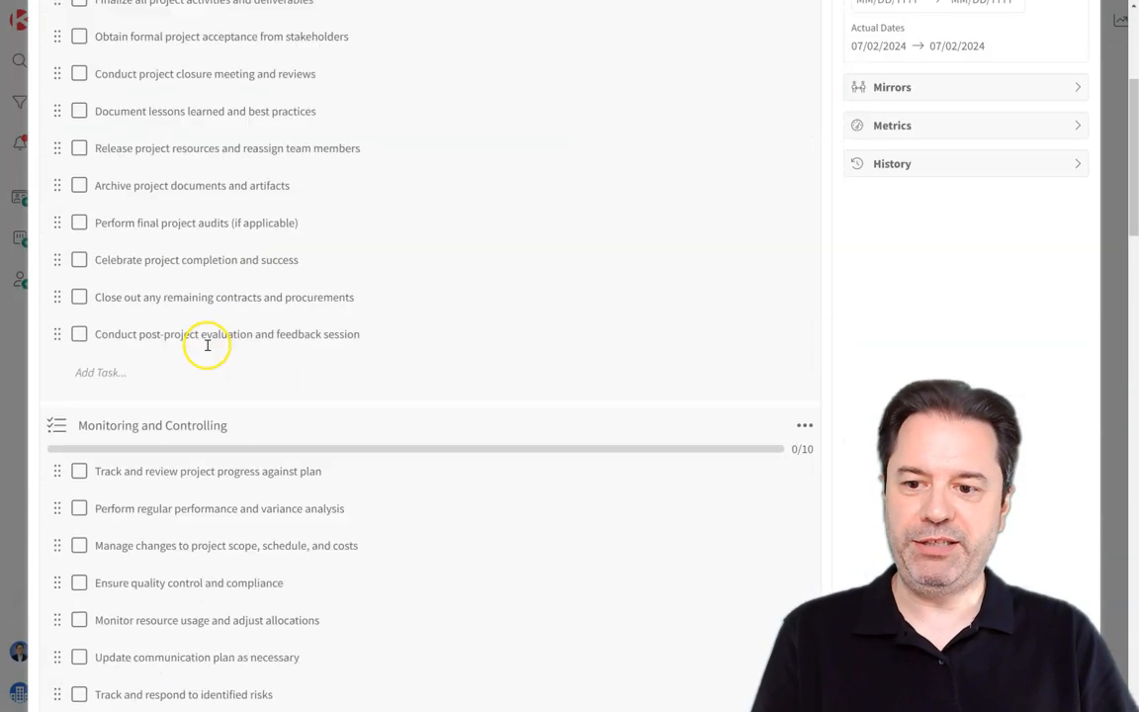
{"action": "scroll", "coordinate": [208, 345], "scroll_direction": "down", "scroll_amount": 7}
{"action": "scroll", "coordinate": [257, 437], "scroll_direction": "up", "scroll_amount": 4}
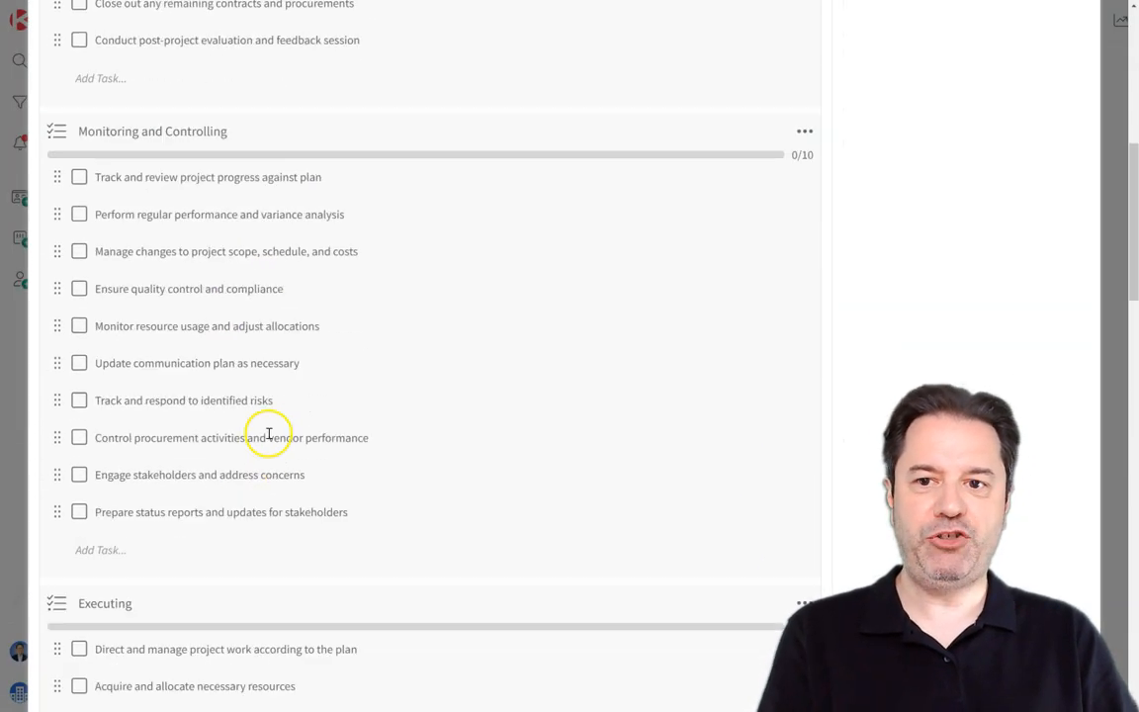
{"action": "scroll", "coordinate": [269, 434], "scroll_direction": "up", "scroll_amount": 6}
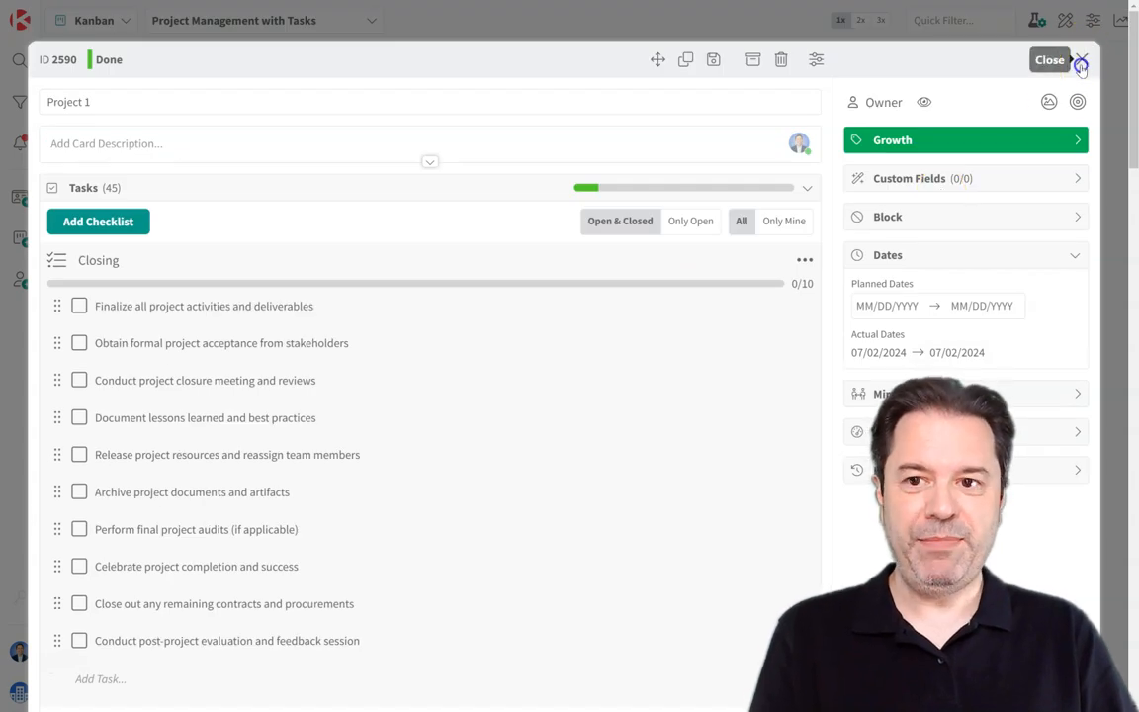
{"action": "left_click", "coordinate": [1081, 63]}
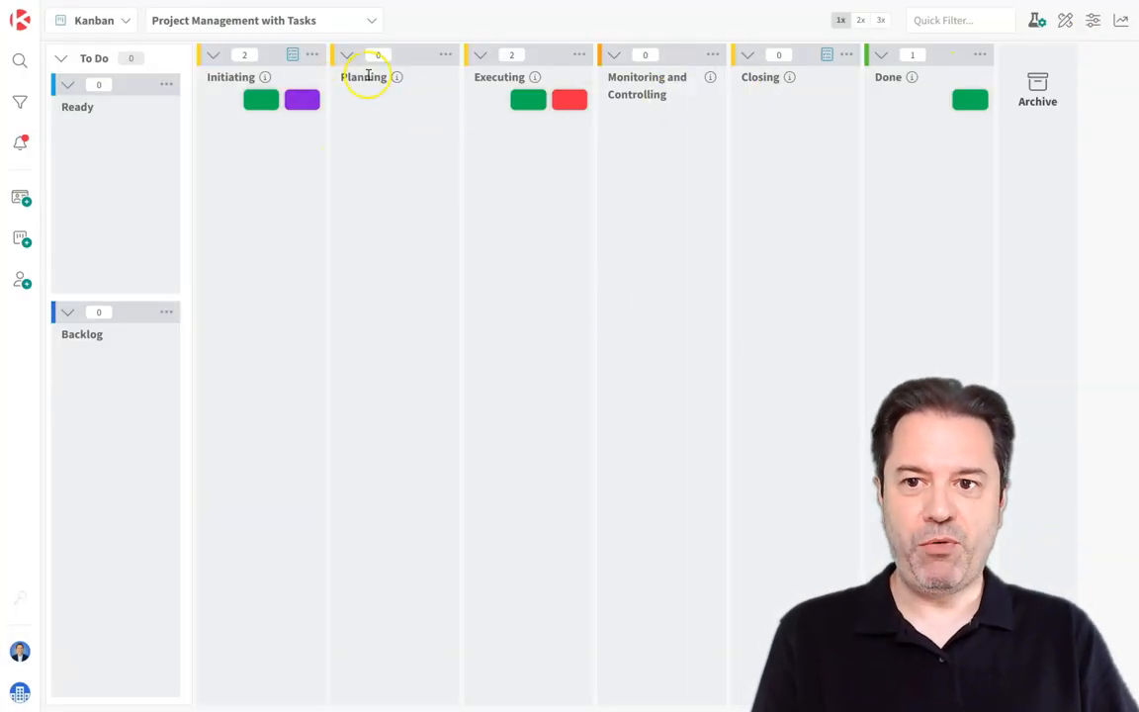
- Return to the Project Management with Linked Cards board and highlight its Projects and Deliverables section names
{"action": "left_click", "coordinate": [317, 21]}
{"action": "left_click", "coordinate": [302, 183]}
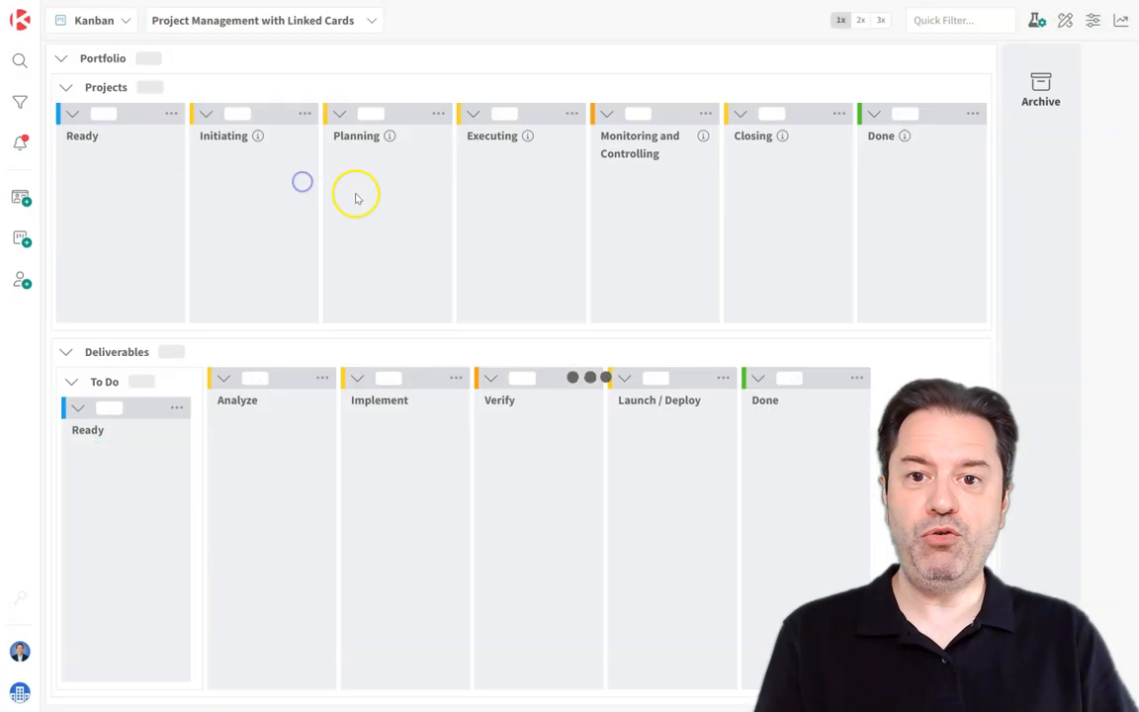
{"action": "double_click", "coordinate": [99, 88]}
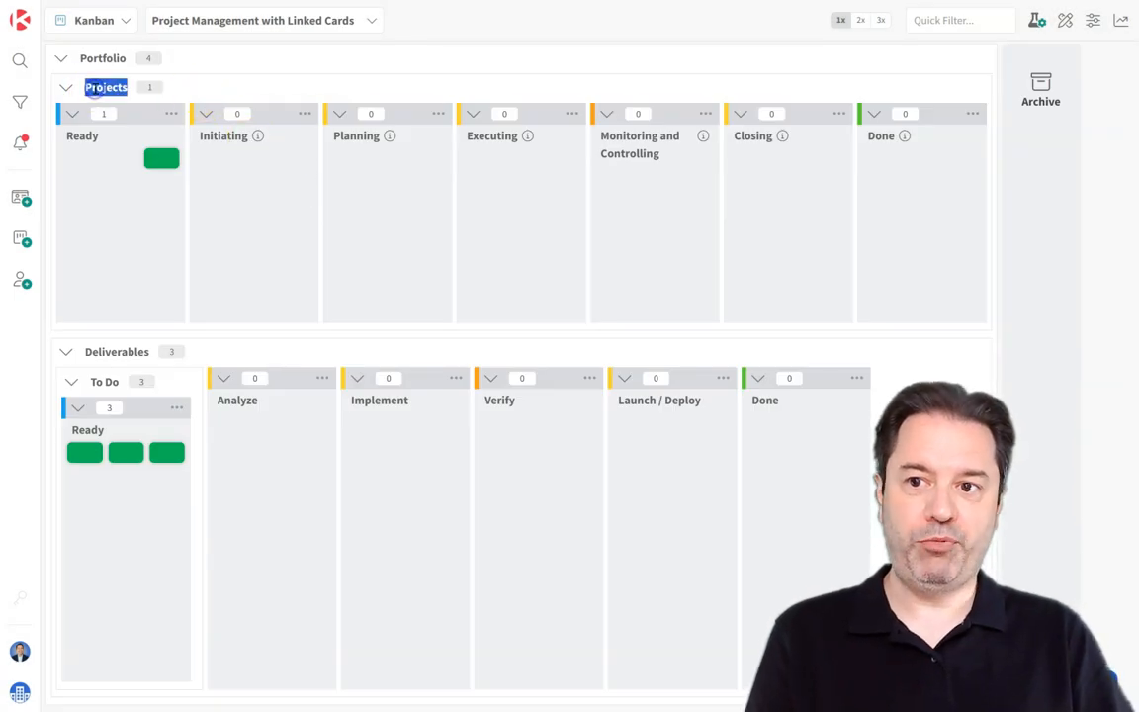
{"action": "double_click", "coordinate": [117, 352]}
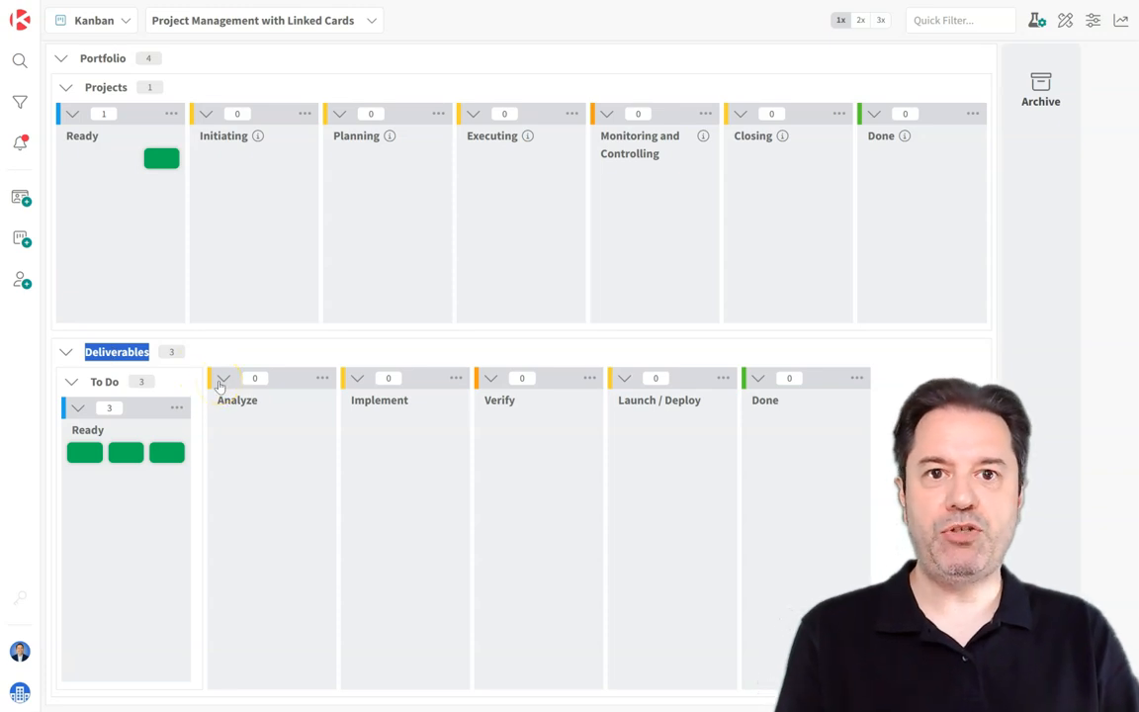
- Collapse the Deliverables, Projects and Portfolio sections and expand all three again
{"action": "left_click", "coordinate": [67, 353]}
{"action": "left_click", "coordinate": [71, 88]}
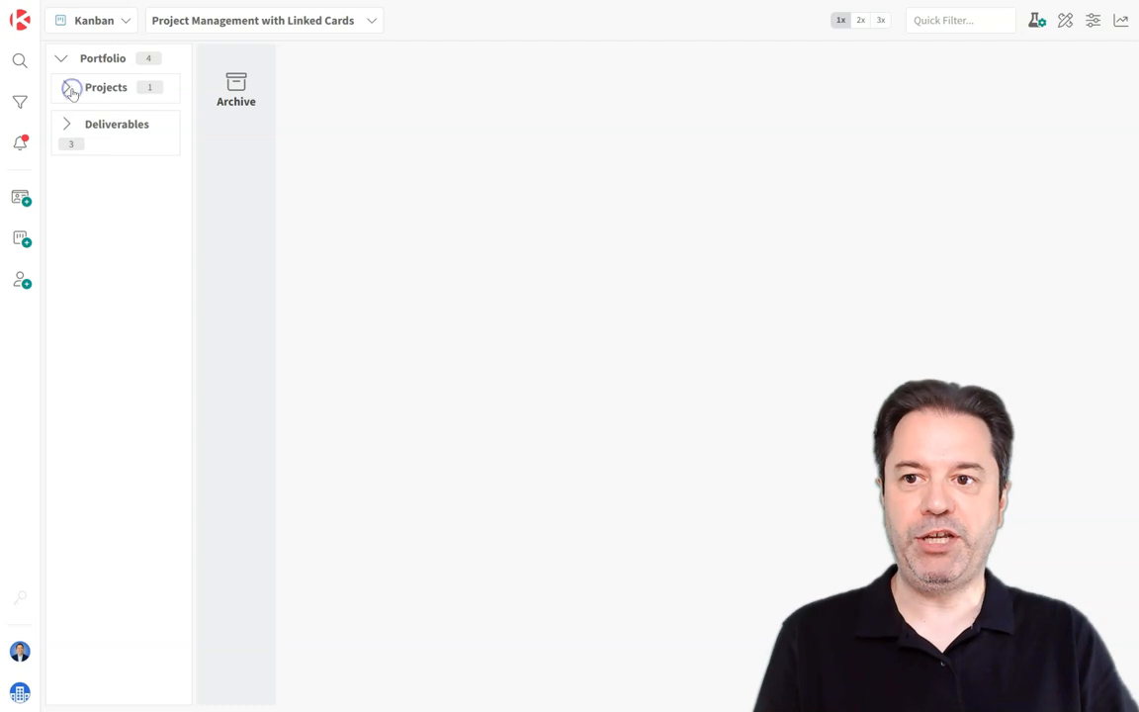
{"action": "left_click", "coordinate": [62, 58]}
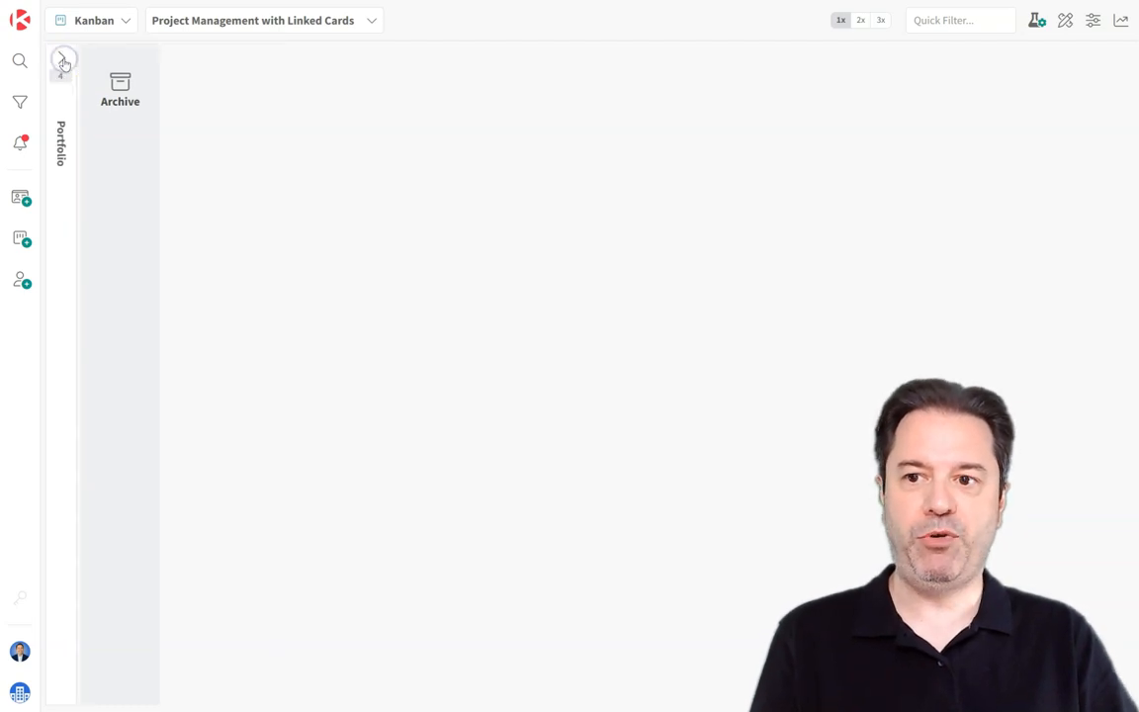
{"action": "left_click", "coordinate": [63, 60]}
{"action": "left_click", "coordinate": [66, 88]}
{"action": "left_click", "coordinate": [71, 353]}
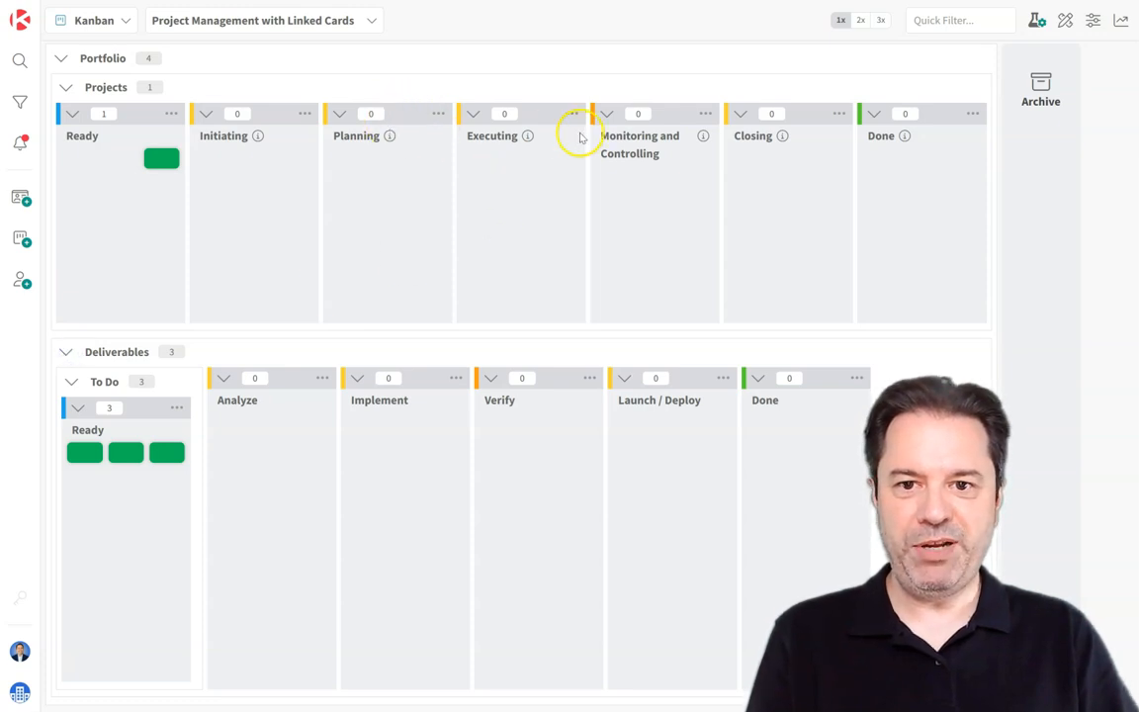
- Collapse the Planning and Executing columns in Projects and the Implement column in Deliverables
{"action": "left_click", "coordinate": [336, 117]}
{"action": "left_click", "coordinate": [393, 112]}
{"action": "left_click", "coordinate": [359, 407]}
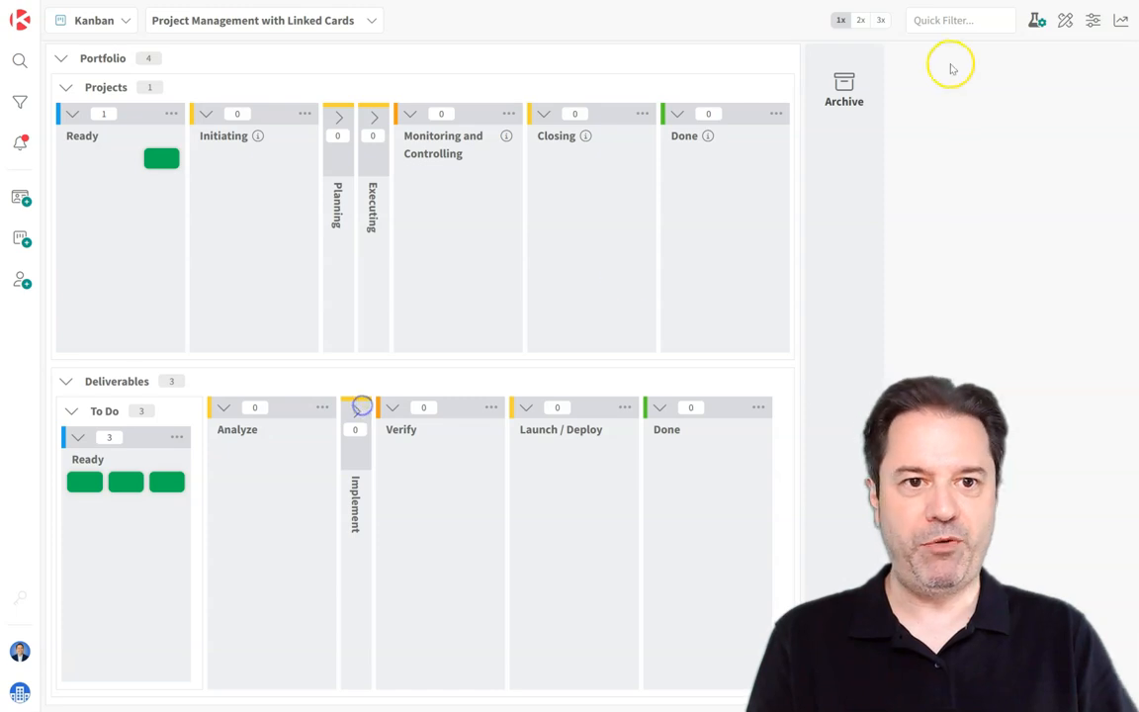
- Set the page zoom to 125% and show the board's cards at 3x size
{"action": "key", "text": "ctrl+plus"}
{"action": "key", "text": "ctrl+plus"}
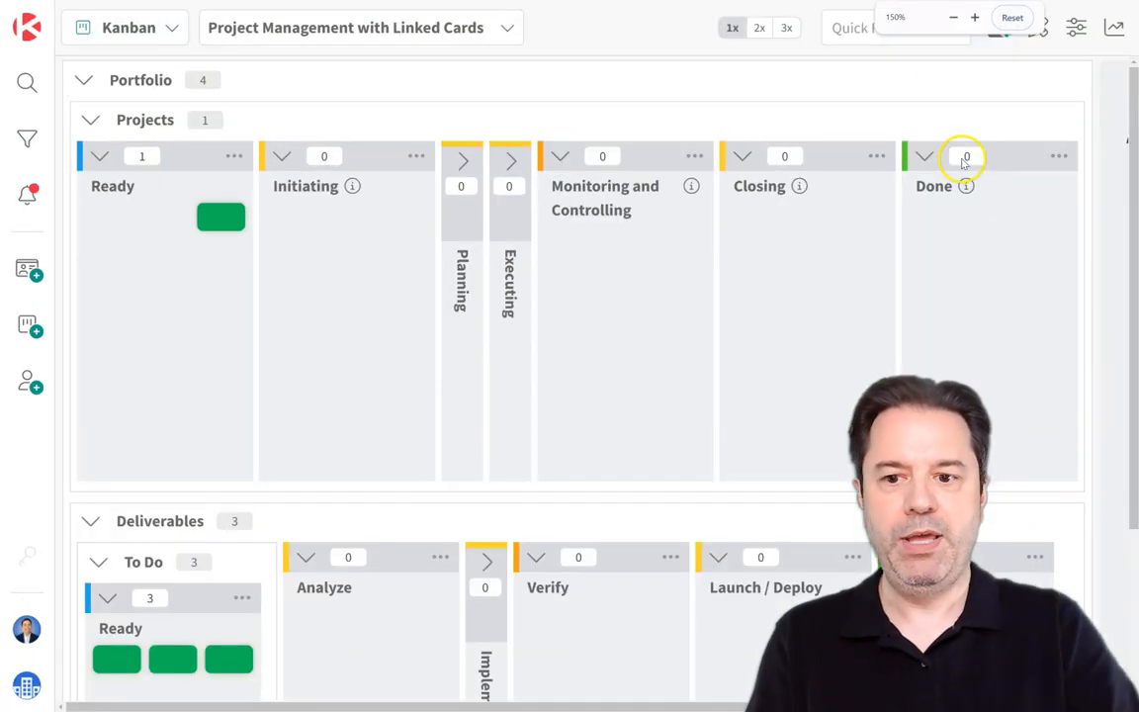
{"action": "key", "text": "ctrl+minus"}
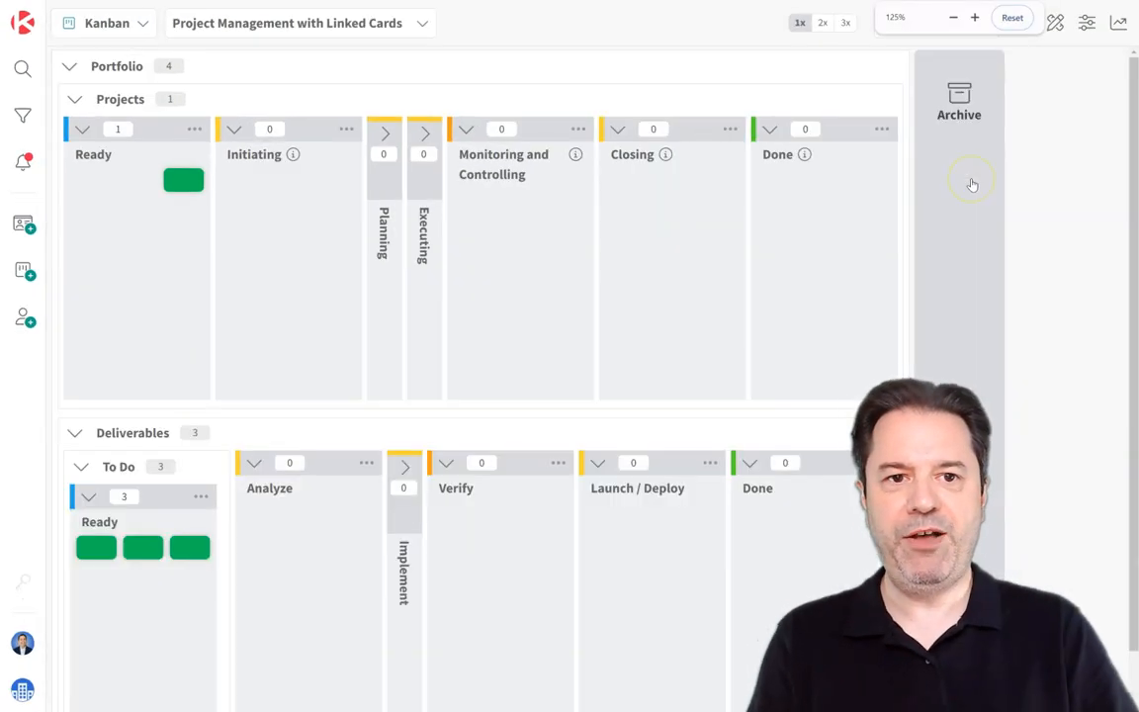
{"action": "left_click", "coordinate": [843, 22]}
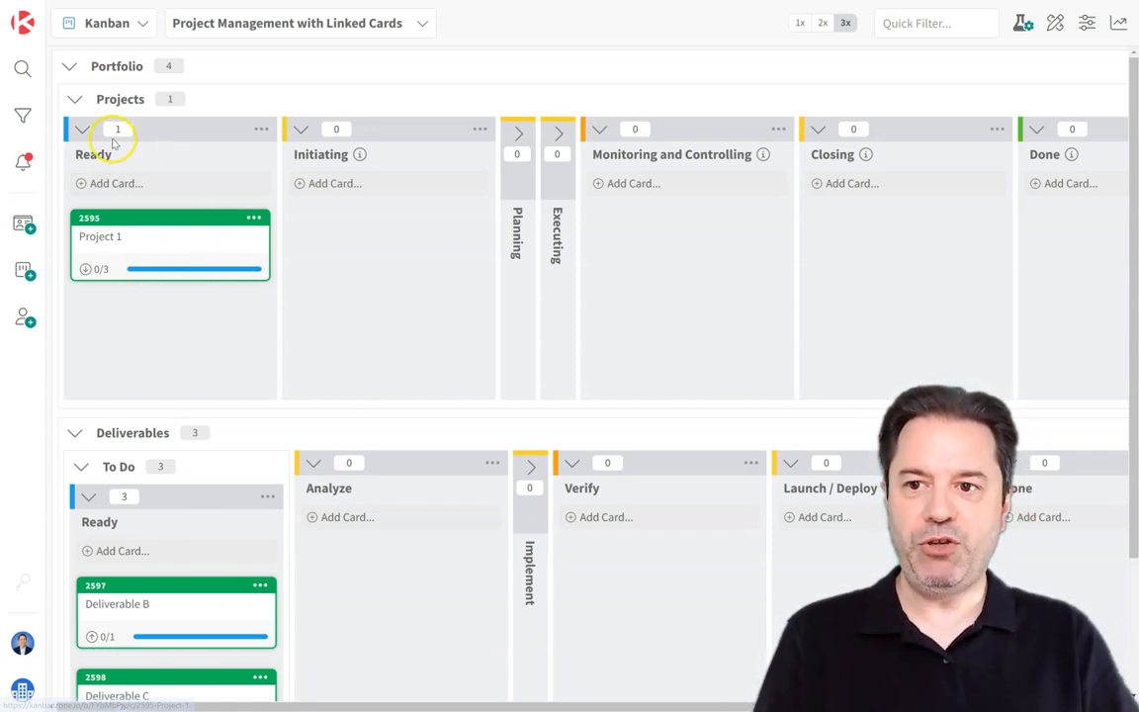
- Check the column types of the Ready, Initiating, and Monitoring and Controlling columns in Projects
{"action": "left_click", "coordinate": [262, 131]}
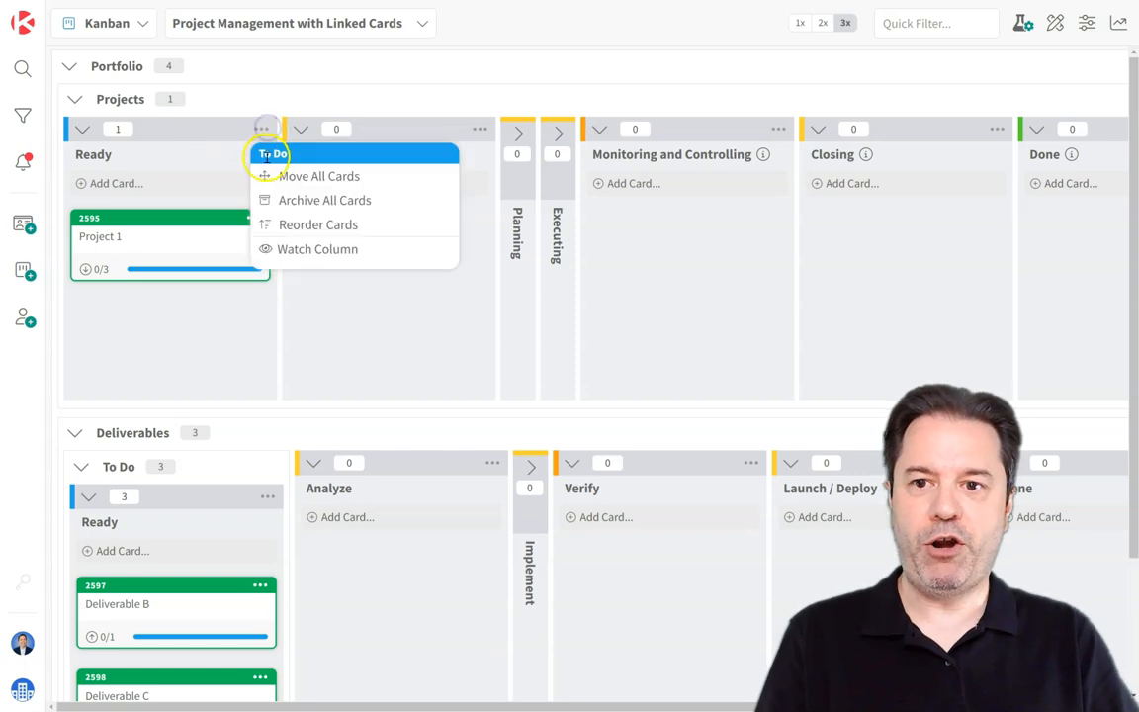
{"action": "left_click", "coordinate": [246, 134]}
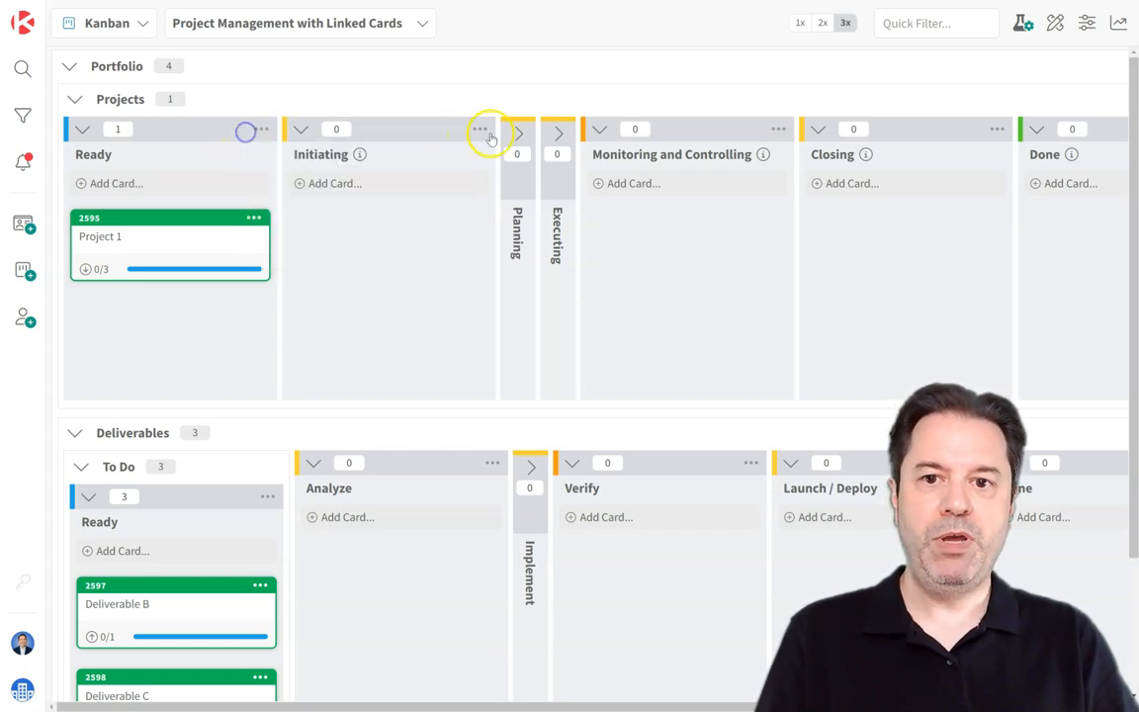
{"action": "left_click", "coordinate": [482, 130]}
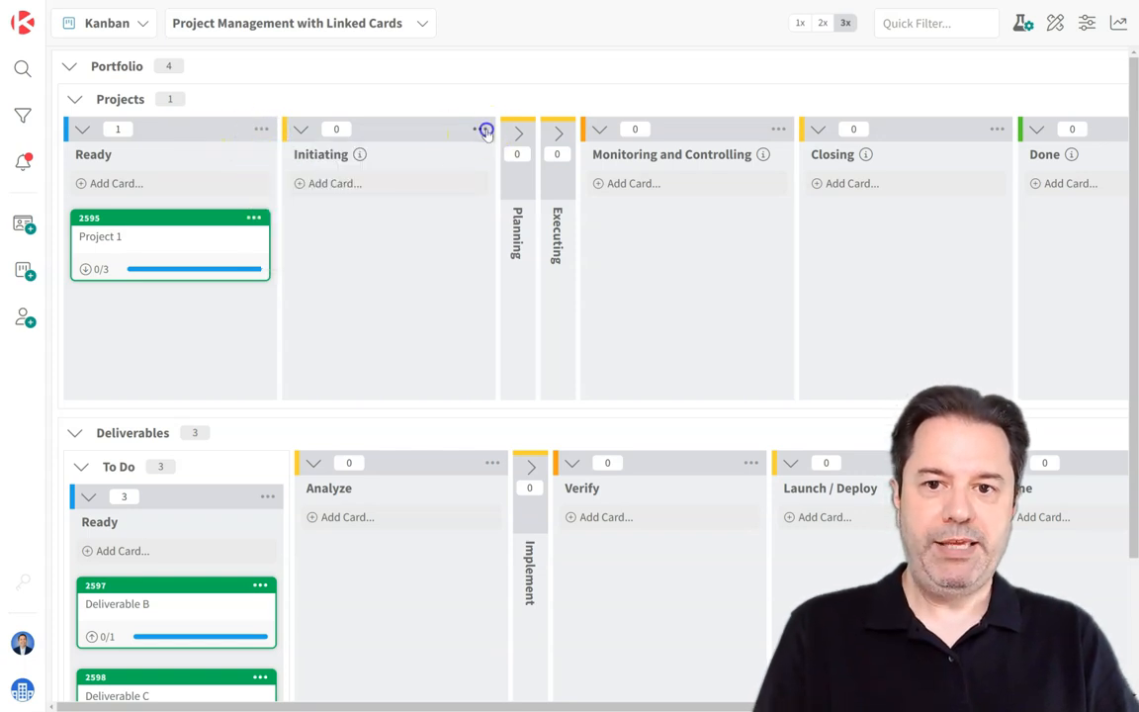
{"action": "left_click", "coordinate": [777, 131]}
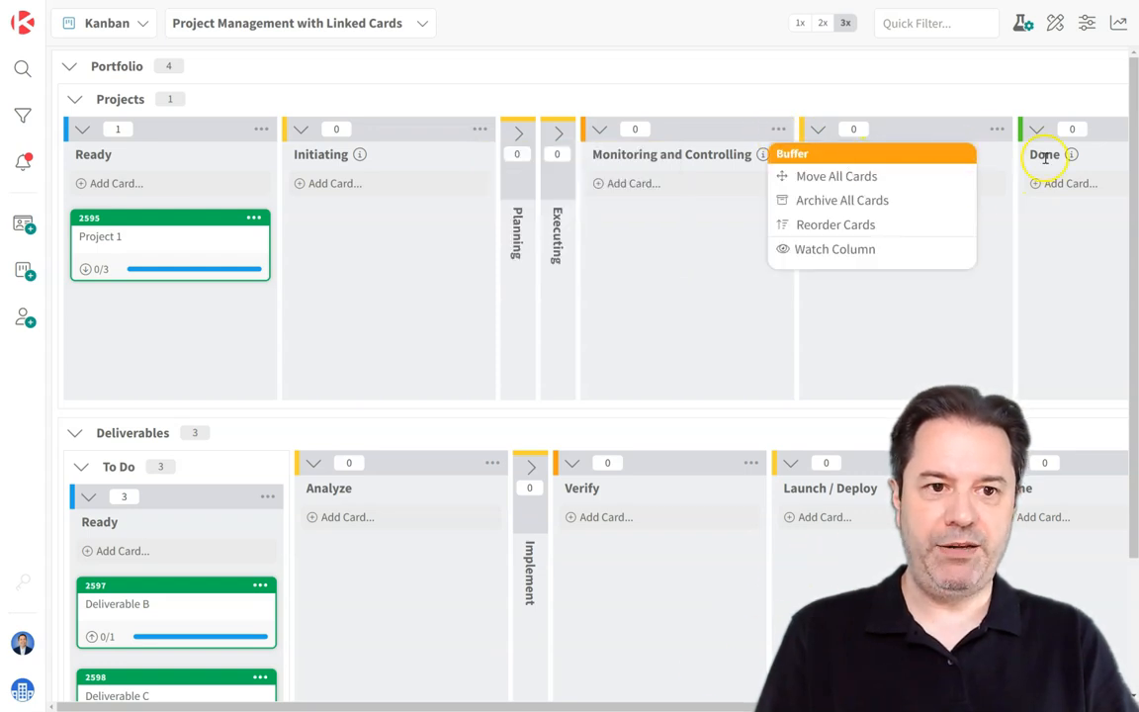
{"action": "left_click", "coordinate": [1001, 285]}
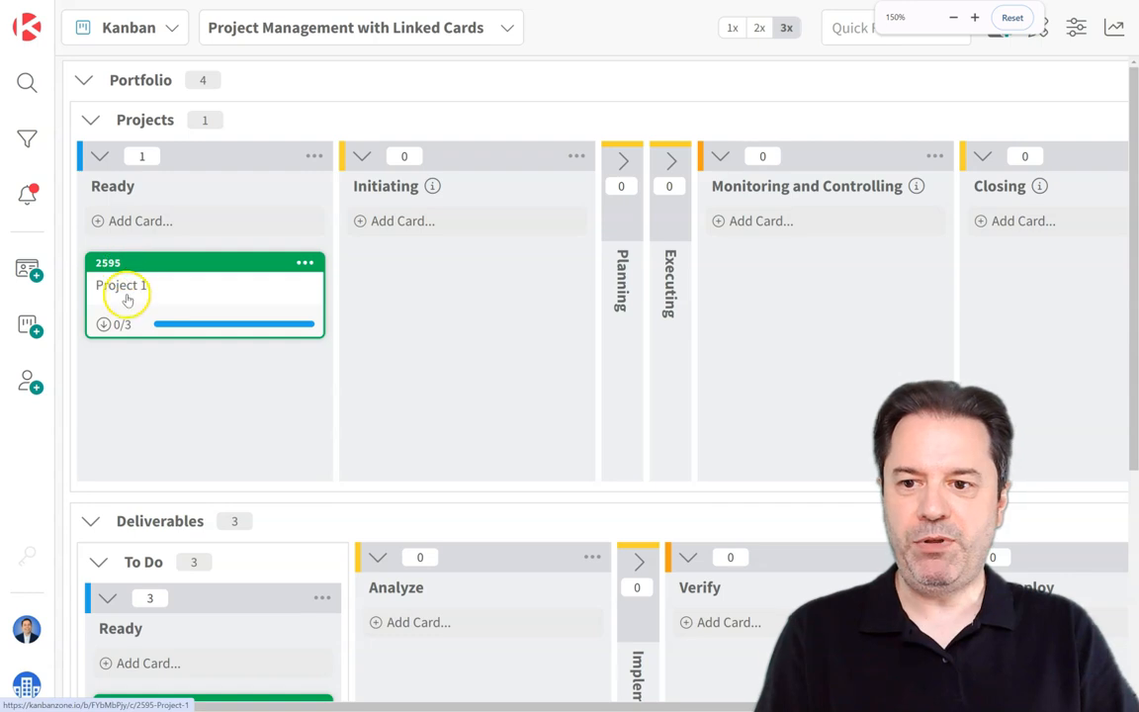
- Review the child links inside the Project 1 card and the parent link indicators on the deliverable cards
{"action": "key", "text": "ctrl+plus"}
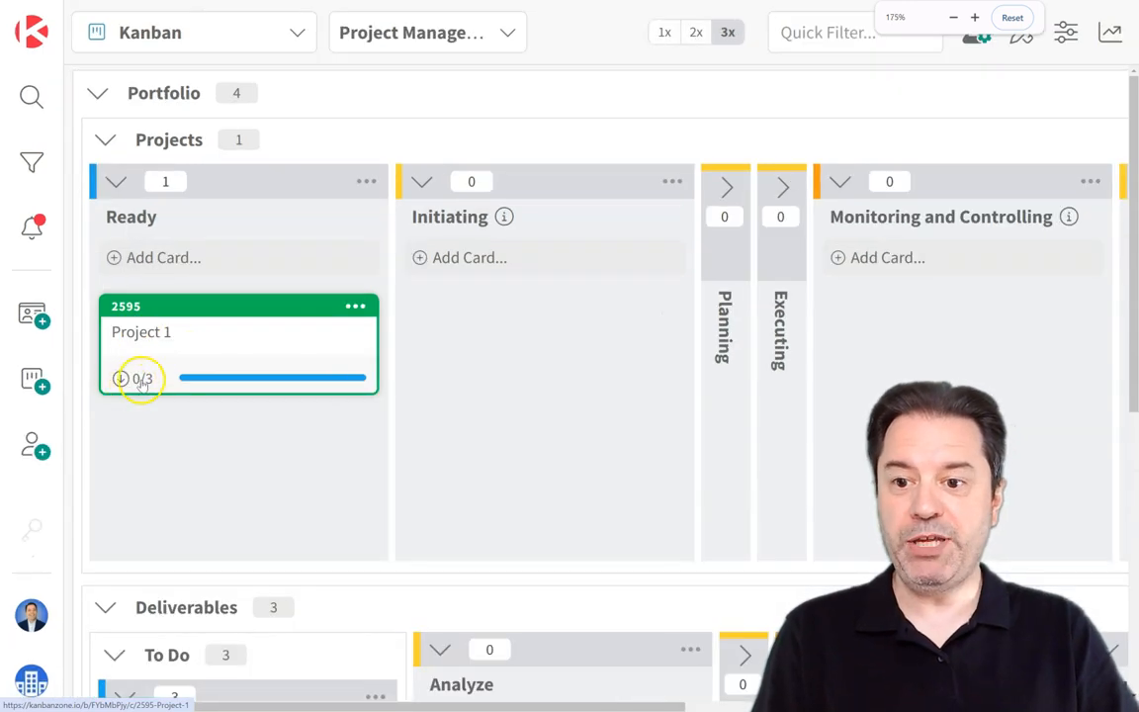
{"action": "left_click", "coordinate": [188, 336]}
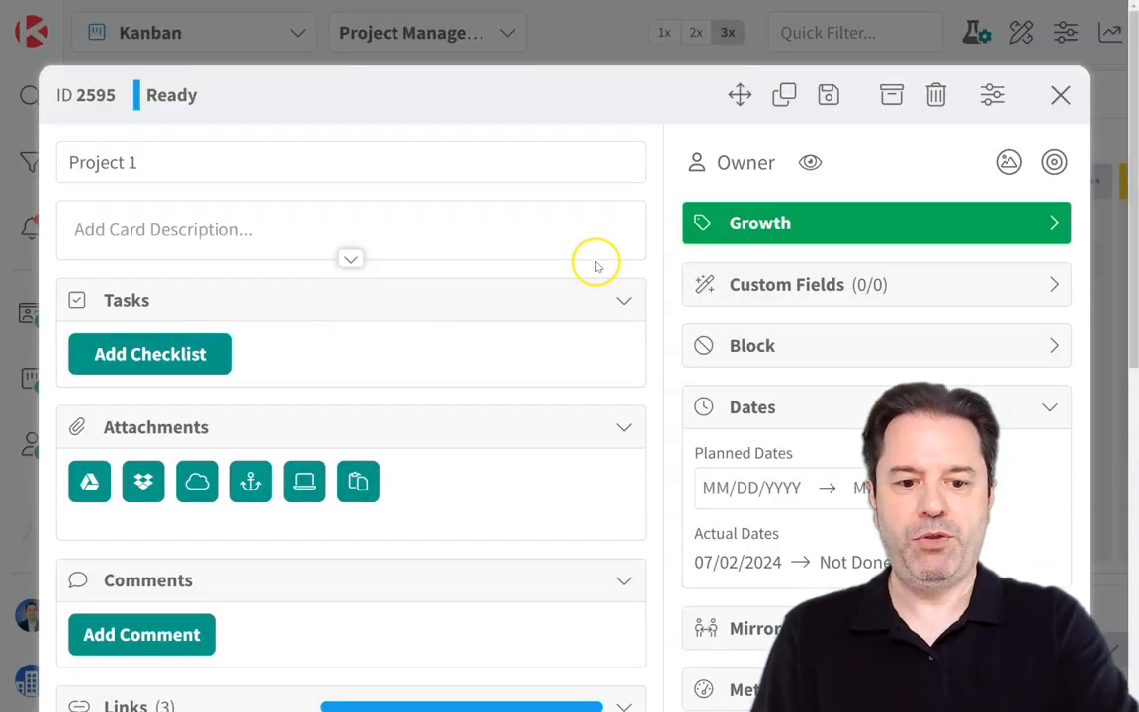
{"action": "key", "text": "ctrl+minus"}
{"action": "key", "text": "ctrl+minus"}
{"action": "scroll", "coordinate": [574, 306], "scroll_direction": "down", "scroll_amount": 1}
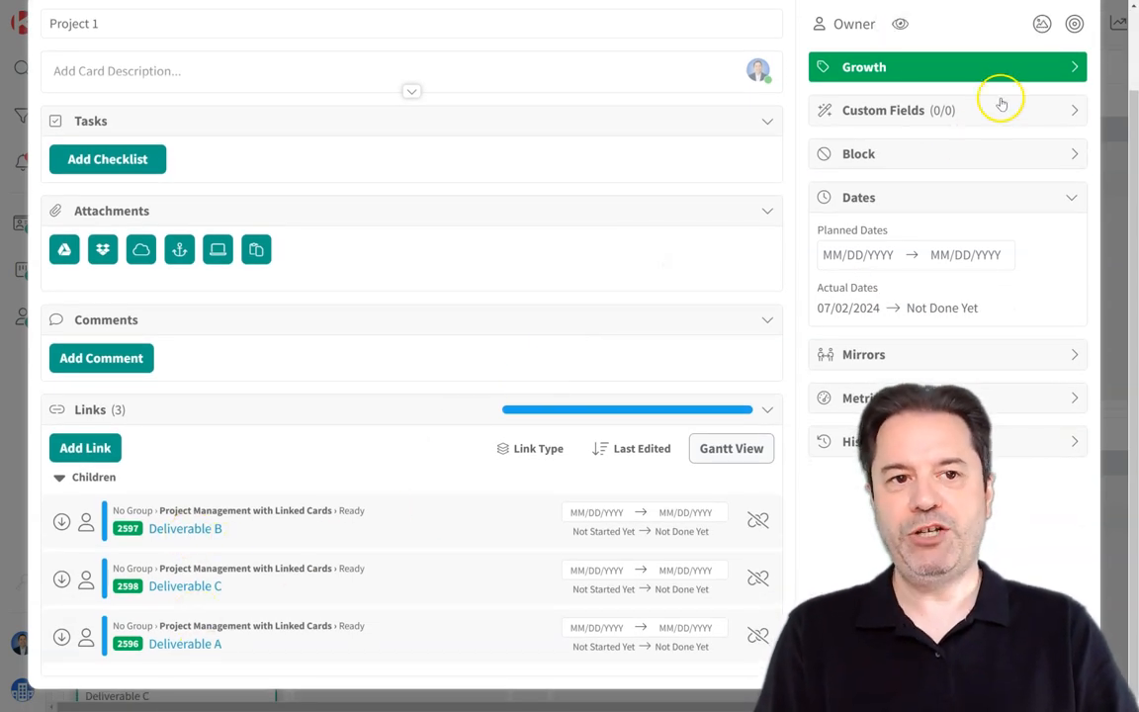
{"action": "scroll", "coordinate": [1007, 93], "scroll_direction": "up", "scroll_amount": 1}
{"action": "left_click", "coordinate": [1076, 69]}
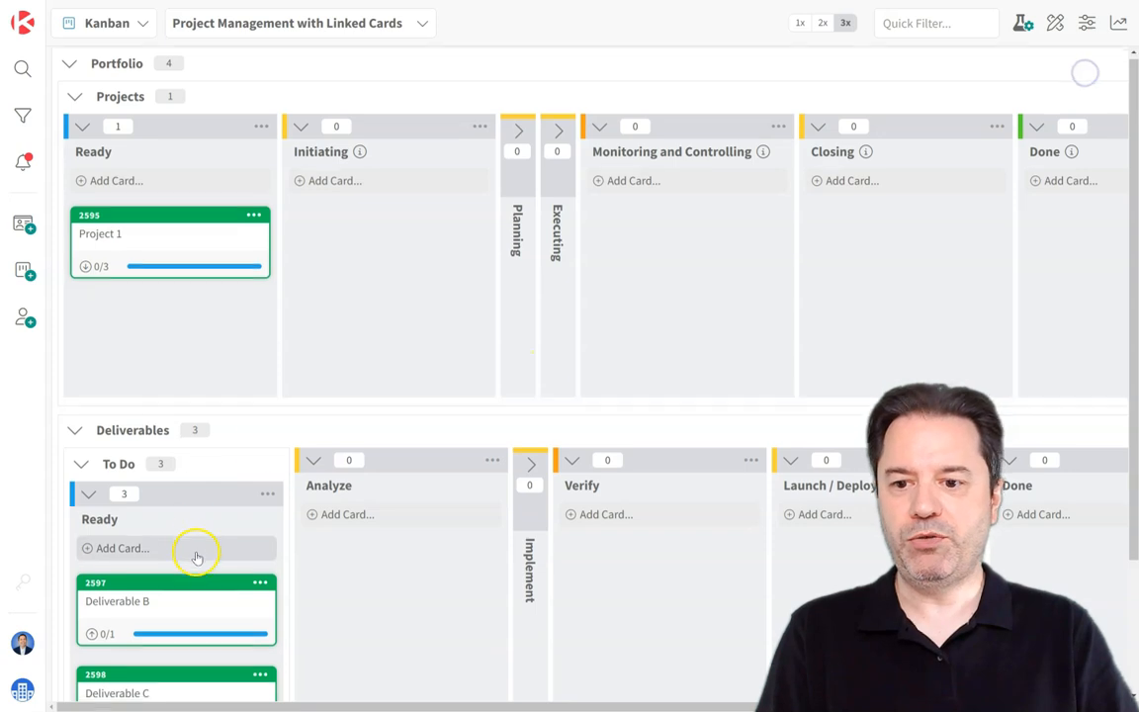
{"action": "scroll", "coordinate": [193, 474], "scroll_direction": "down", "scroll_amount": 2}
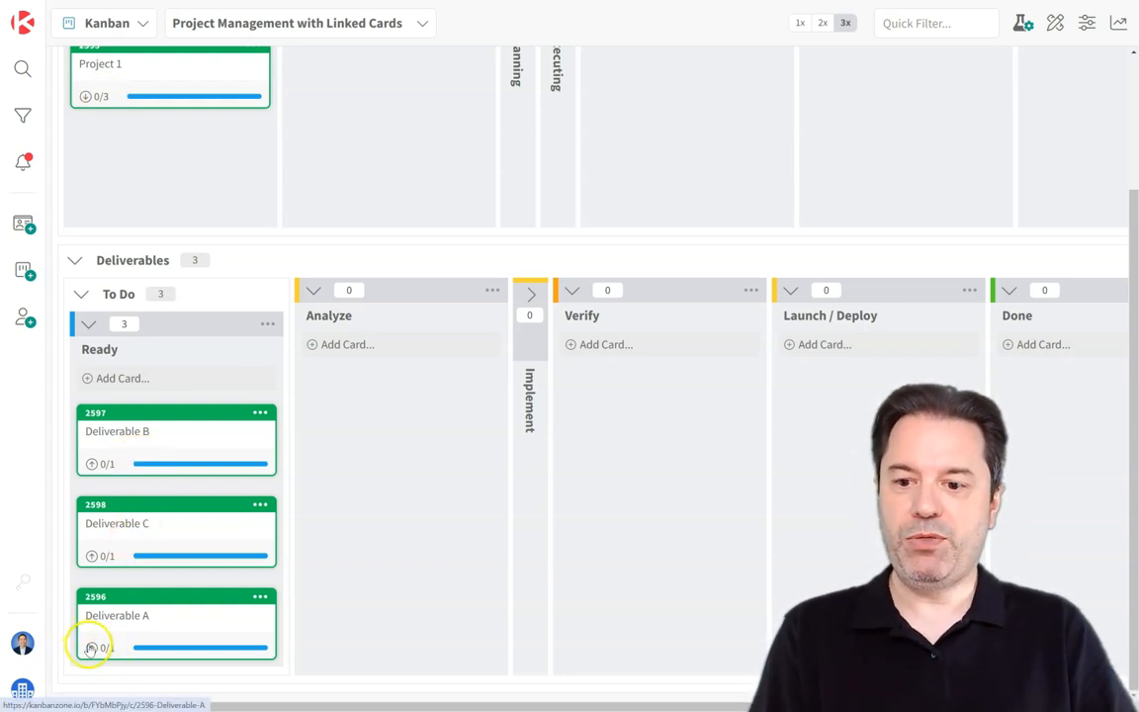
{"action": "scroll", "coordinate": [163, 341], "scroll_direction": "up", "scroll_amount": 2}
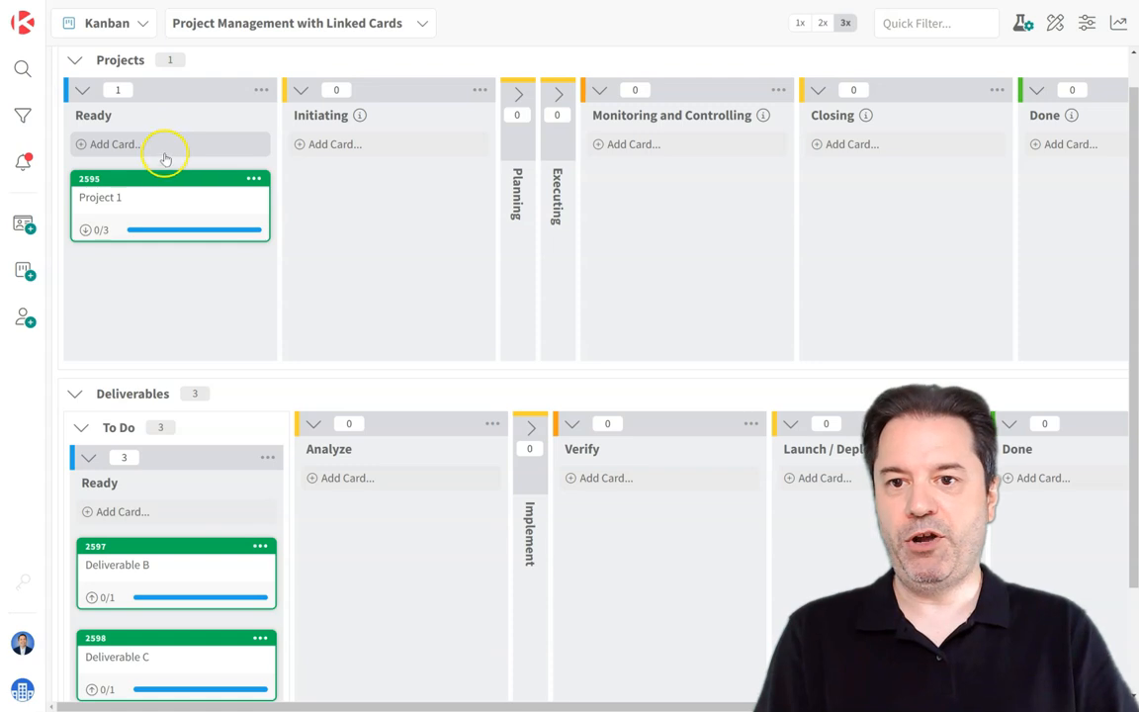
{"action": "scroll", "coordinate": [306, 229], "scroll_direction": "up", "scroll_amount": 1}
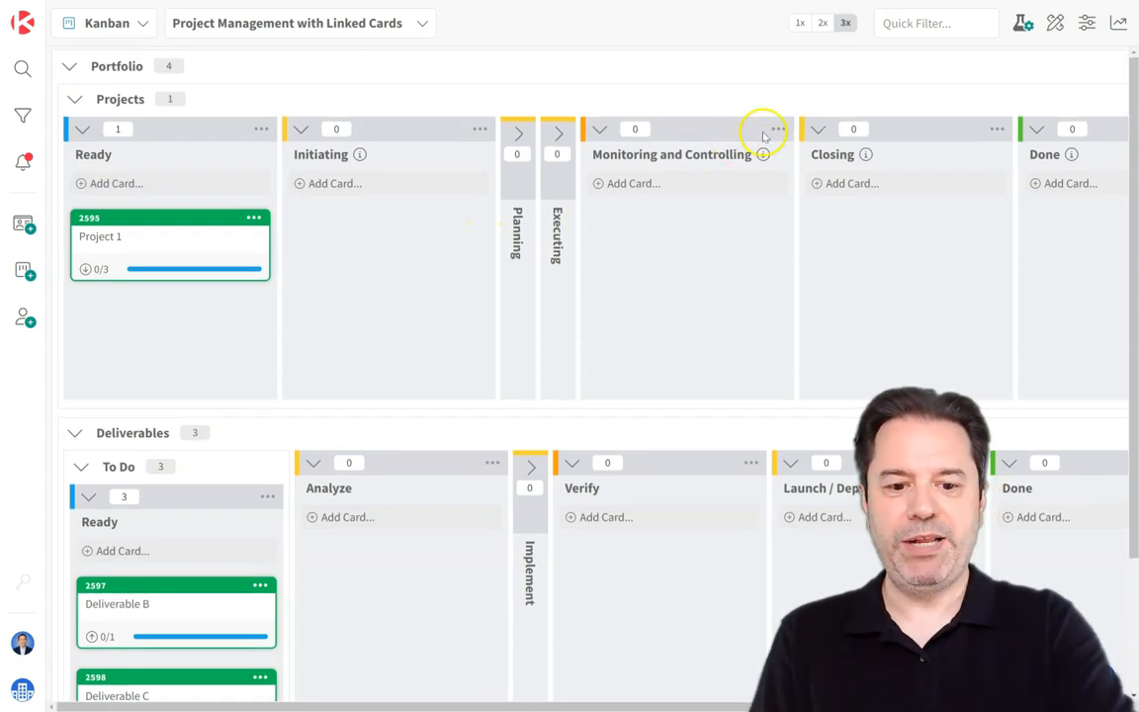
- Zoom the page out one level and move the Project 1 card from Ready to Initiating
{"action": "key", "text": "ctrl+minus"}
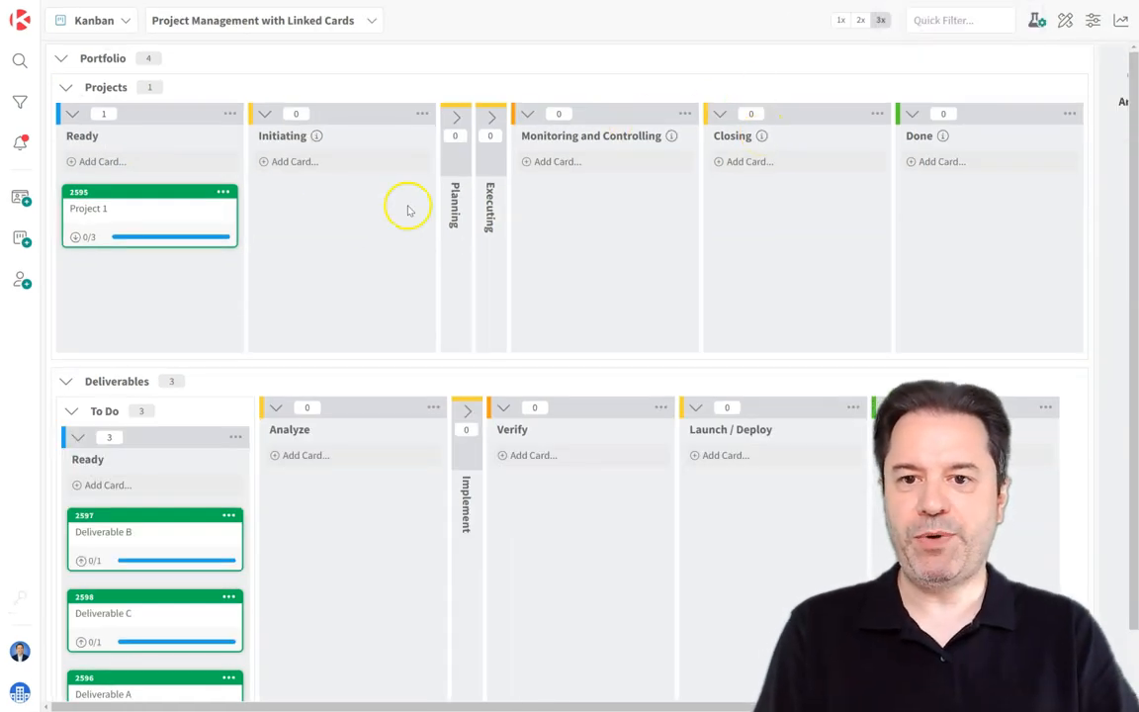
{"action": "left_click_drag", "start_coordinate": [151, 227], "coordinate": [323, 226]}
{"action": "scroll", "coordinate": [141, 534], "scroll_direction": "down", "scroll_amount": 1}
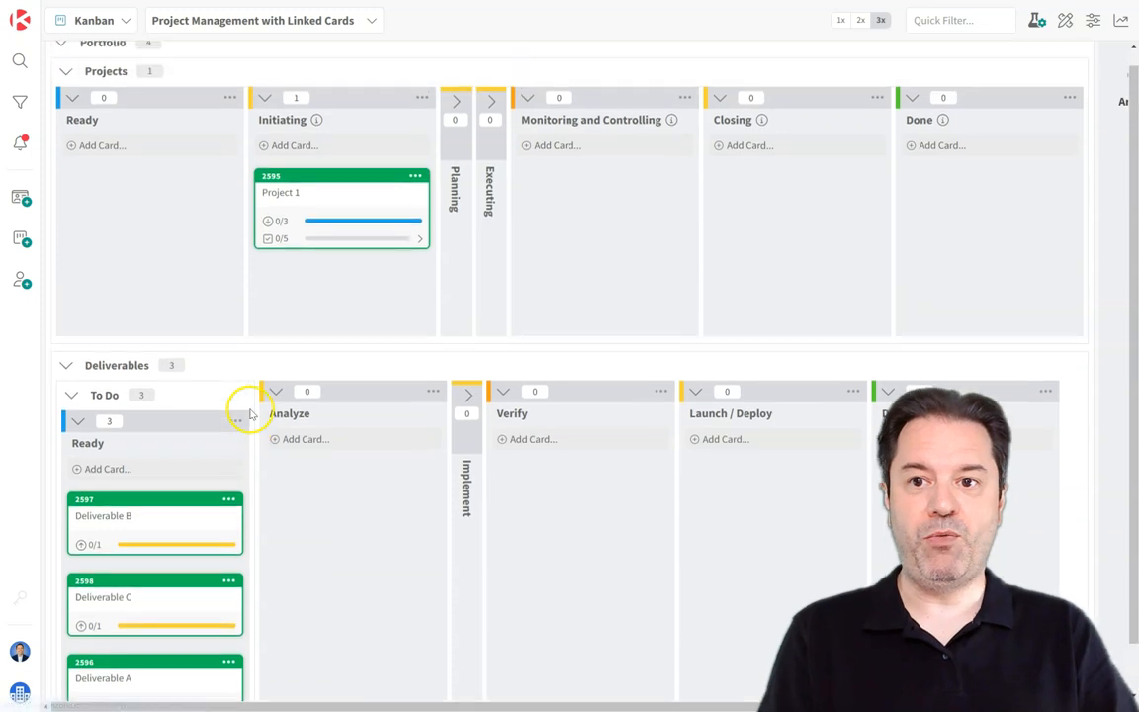
- Move Deliverable B to the Analyze column and Deliverable C to the Verify column
{"action": "scroll", "coordinate": [237, 415], "scroll_direction": "up", "scroll_amount": 1}
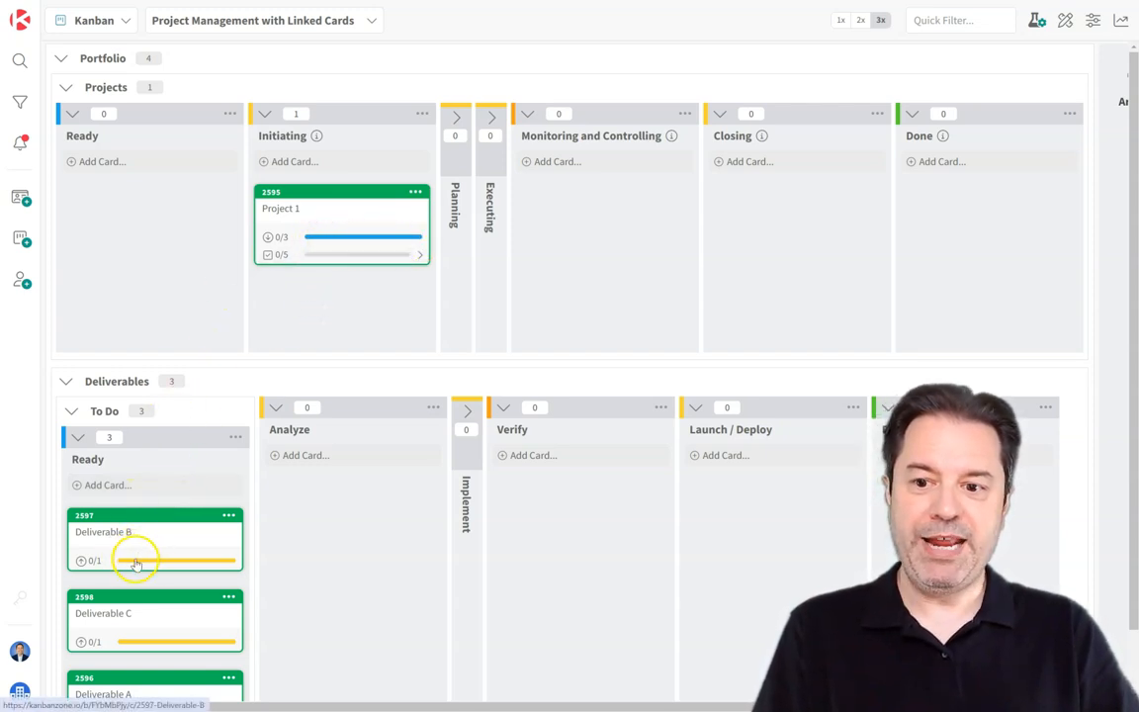
{"action": "left_click_drag", "start_coordinate": [173, 531], "coordinate": [353, 532]}
{"action": "left_click_drag", "start_coordinate": [178, 550], "coordinate": [552, 531]}
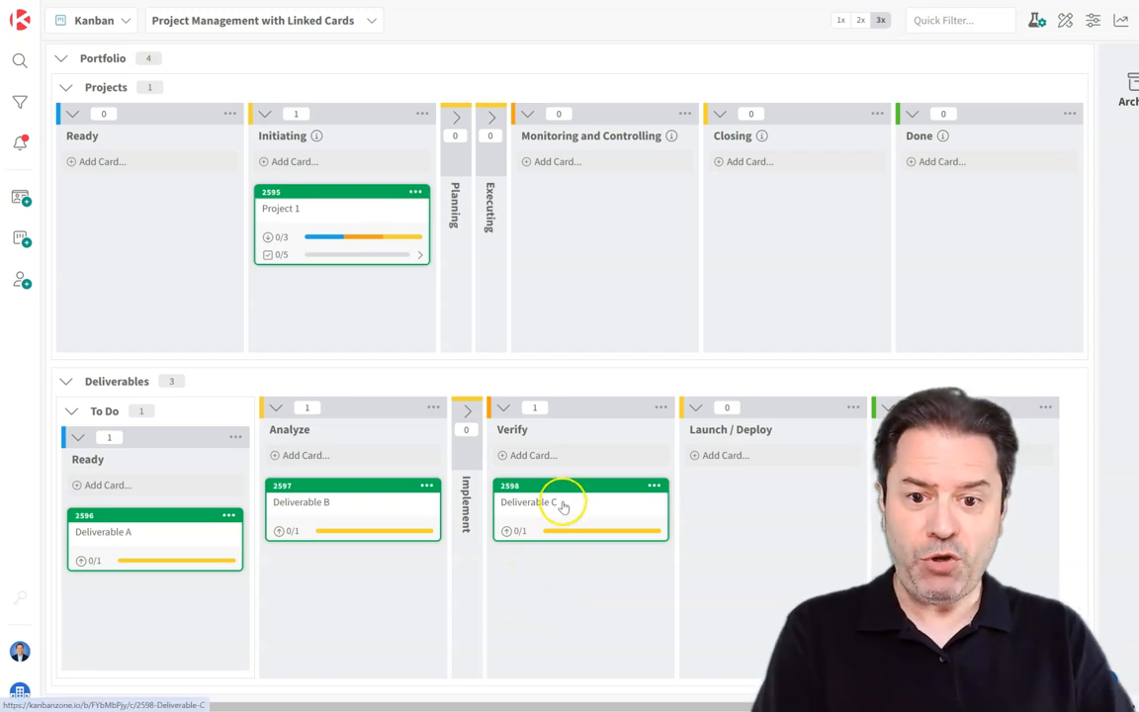
- Move Deliverable C, Deliverable B and Deliverable A to the Done column of the Deliverables section
{"action": "left_click_drag", "start_coordinate": [584, 506], "coordinate": [963, 509]}
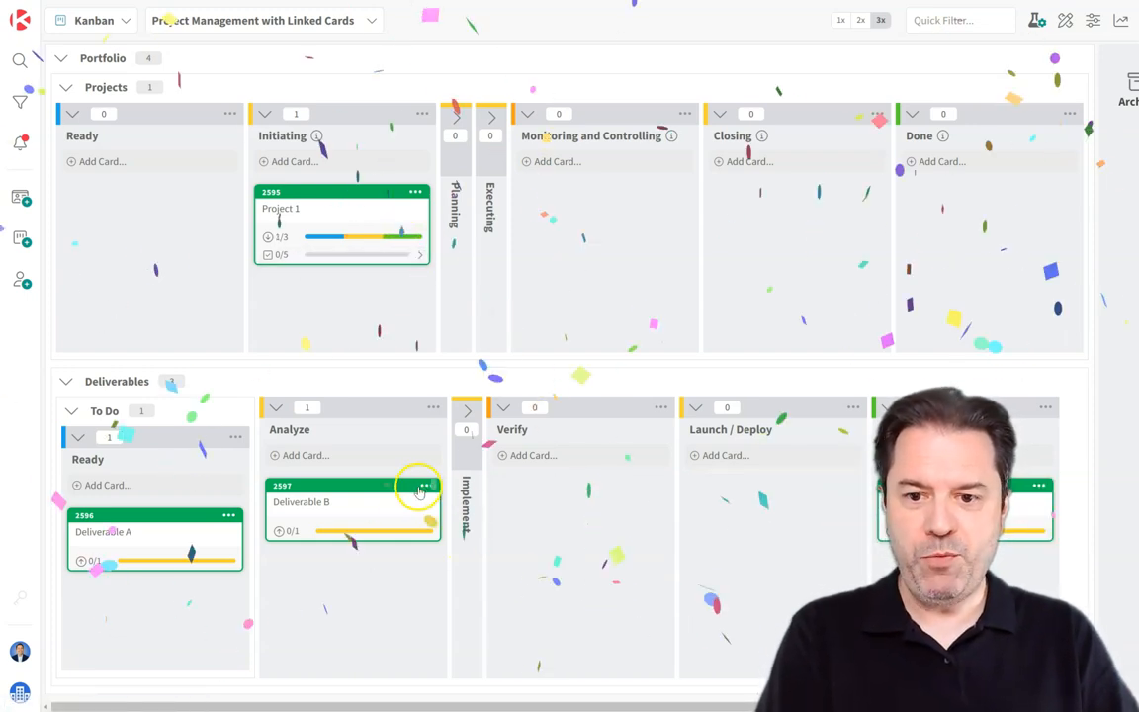
{"action": "left_click_drag", "start_coordinate": [386, 503], "coordinate": [895, 500]}
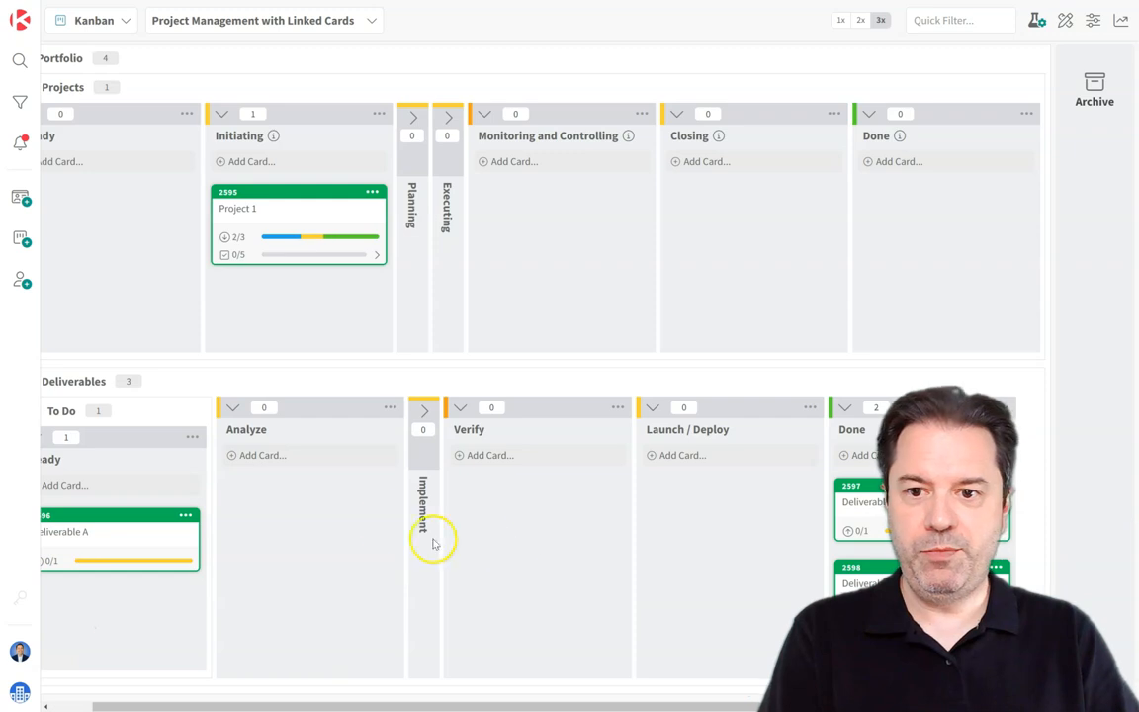
{"action": "left_click_drag", "start_coordinate": [184, 539], "coordinate": [870, 524]}
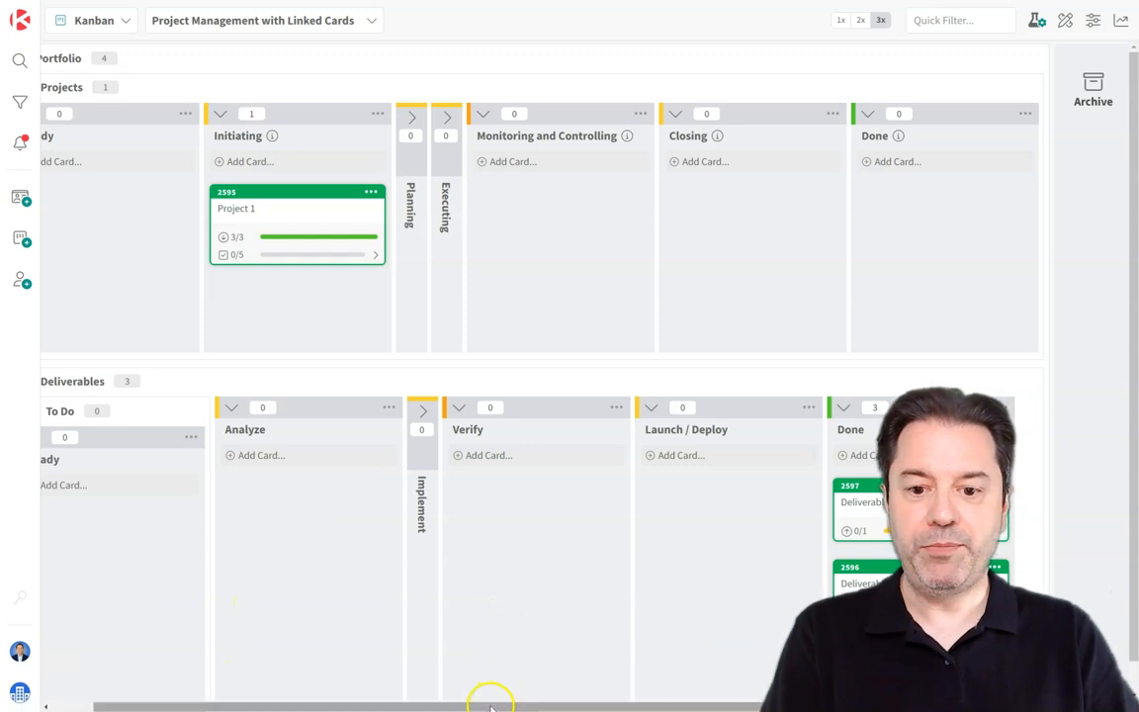
- Convert the "Define project objectives" task of the Project 1 card into a child-linked card in the Ready column of Deliverables
{"action": "left_click_drag", "start_coordinate": [490, 706], "coordinate": [388, 697]}
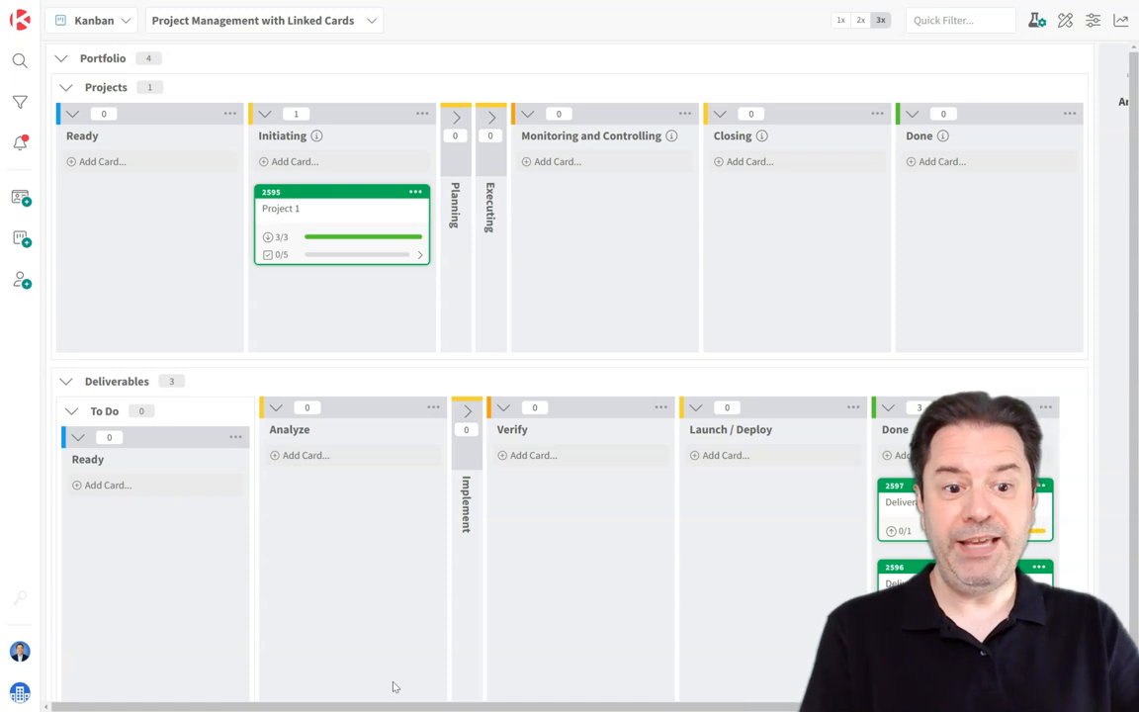
{"action": "left_click", "coordinate": [371, 211]}
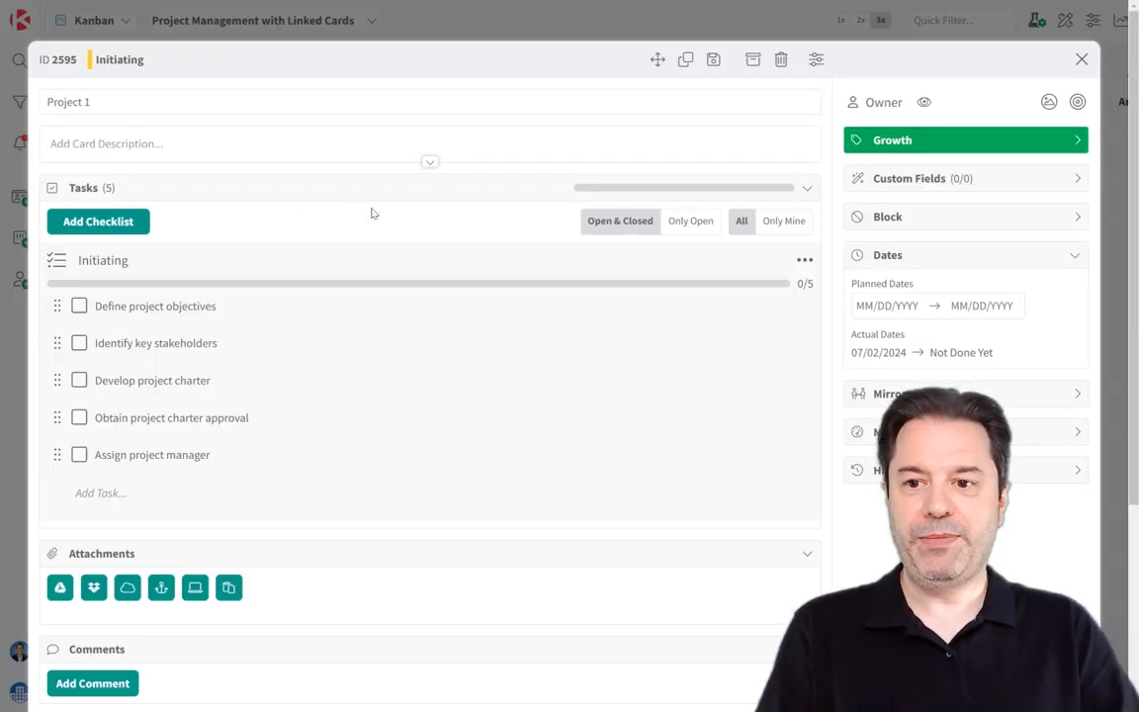
{"action": "left_click", "coordinate": [179, 306]}
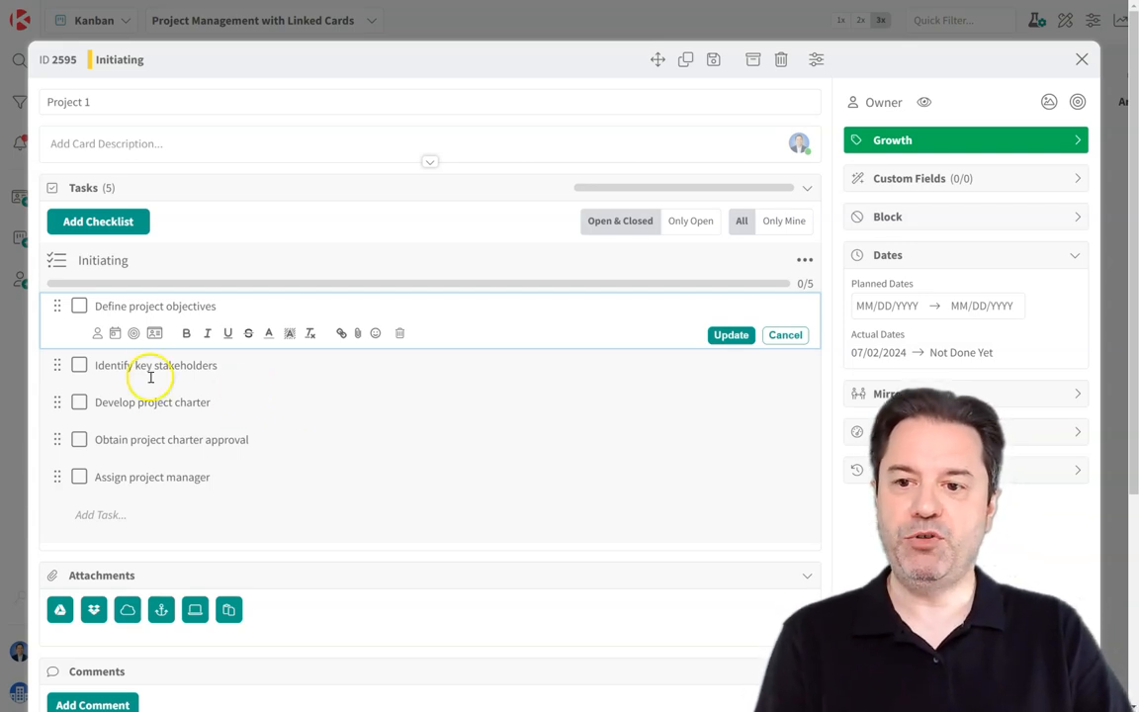
{"action": "left_click", "coordinate": [153, 334]}
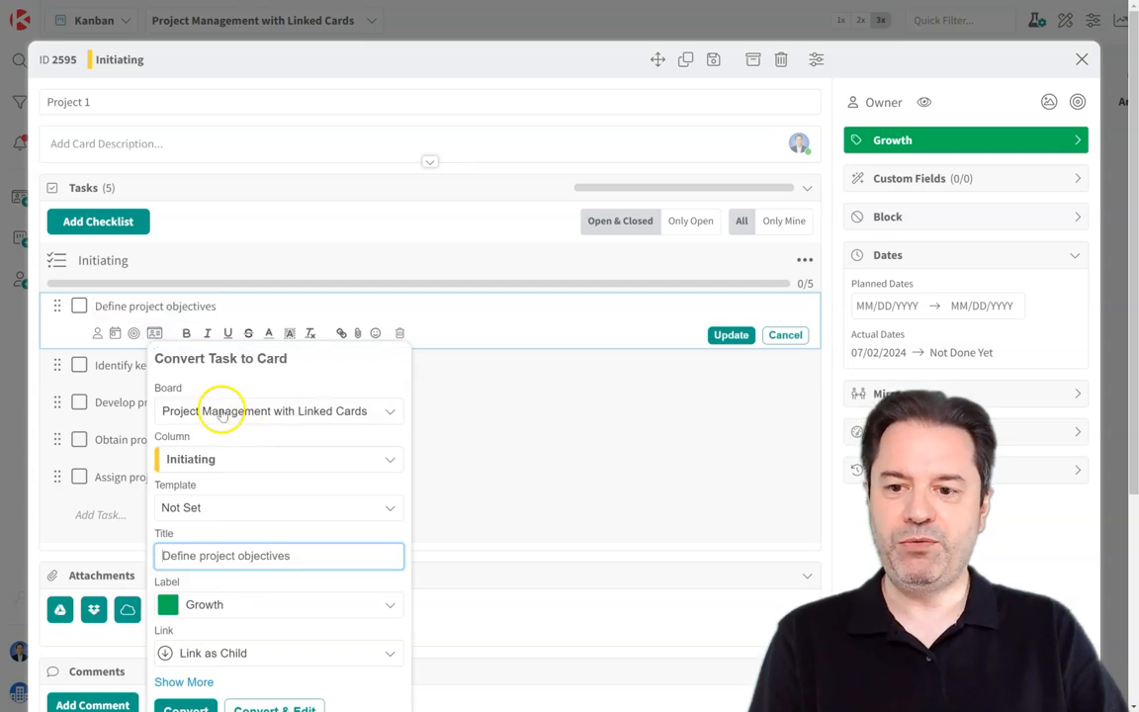
{"action": "scroll", "coordinate": [222, 413], "scroll_direction": "down", "scroll_amount": 2}
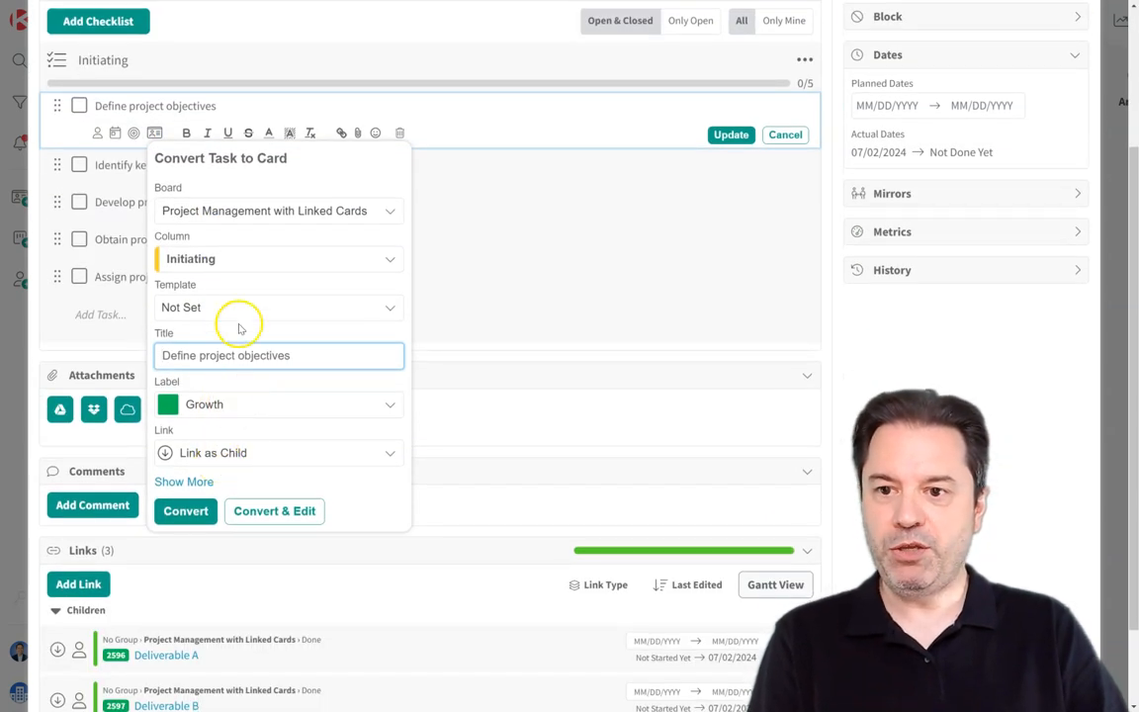
{"action": "left_click", "coordinate": [236, 262]}
{"action": "scroll", "coordinate": [254, 440], "scroll_direction": "down", "scroll_amount": 3}
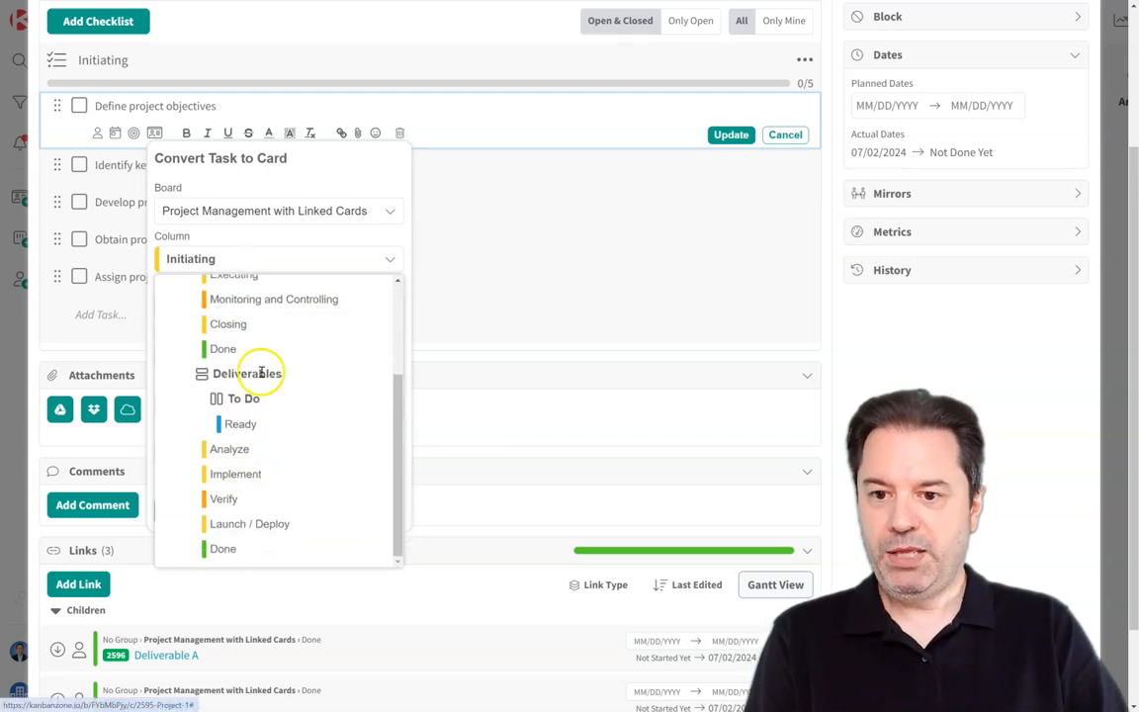
{"action": "left_click", "coordinate": [249, 425]}
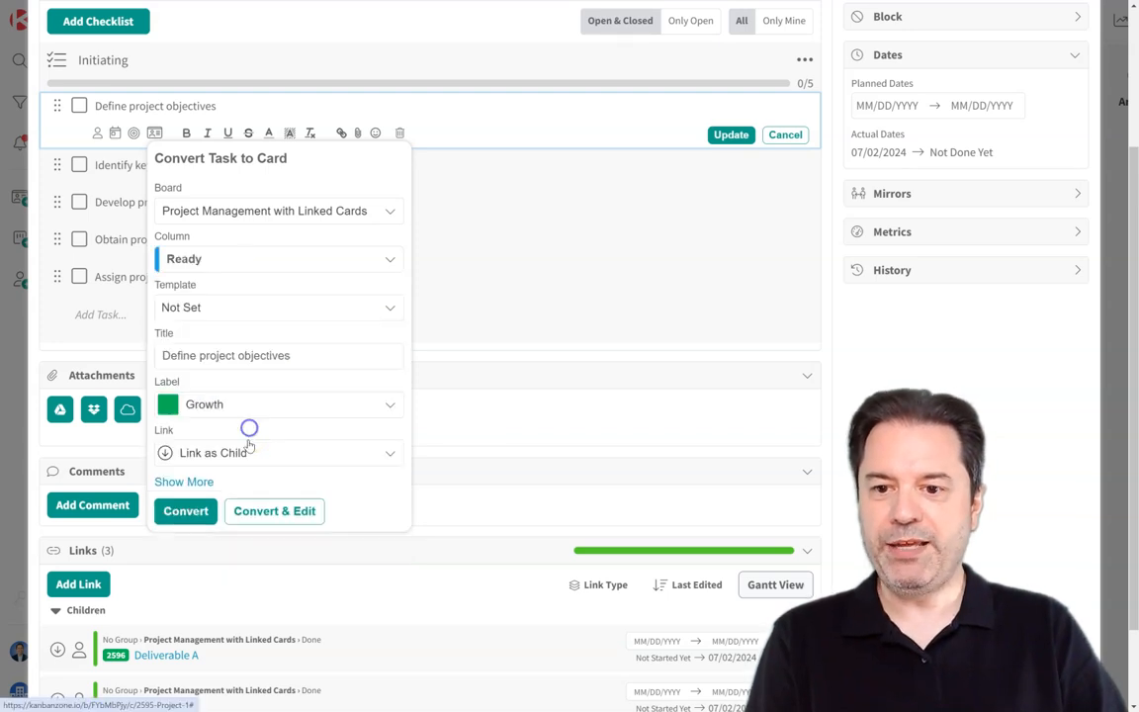
{"action": "left_click", "coordinate": [186, 514]}
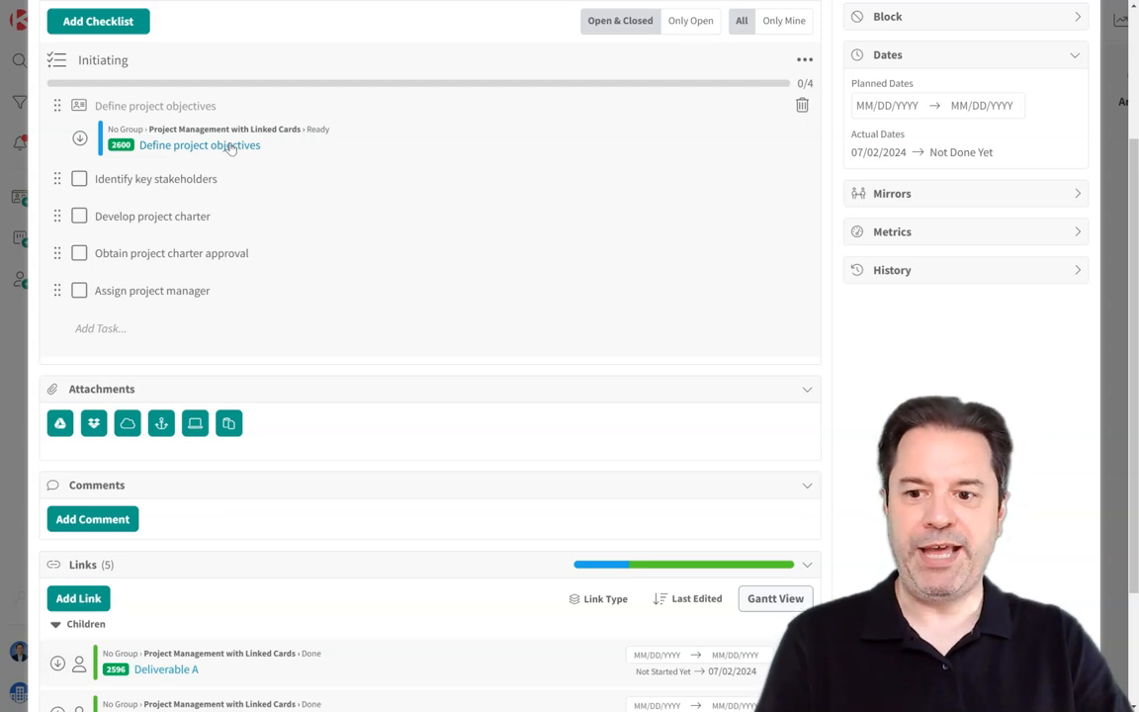
- Convert the "Identify key stakeholders" task into a card in the Deliverables Ready column, keeping the link type as Link as Child
{"action": "scroll", "coordinate": [325, 259], "scroll_direction": "down", "scroll_amount": 3}
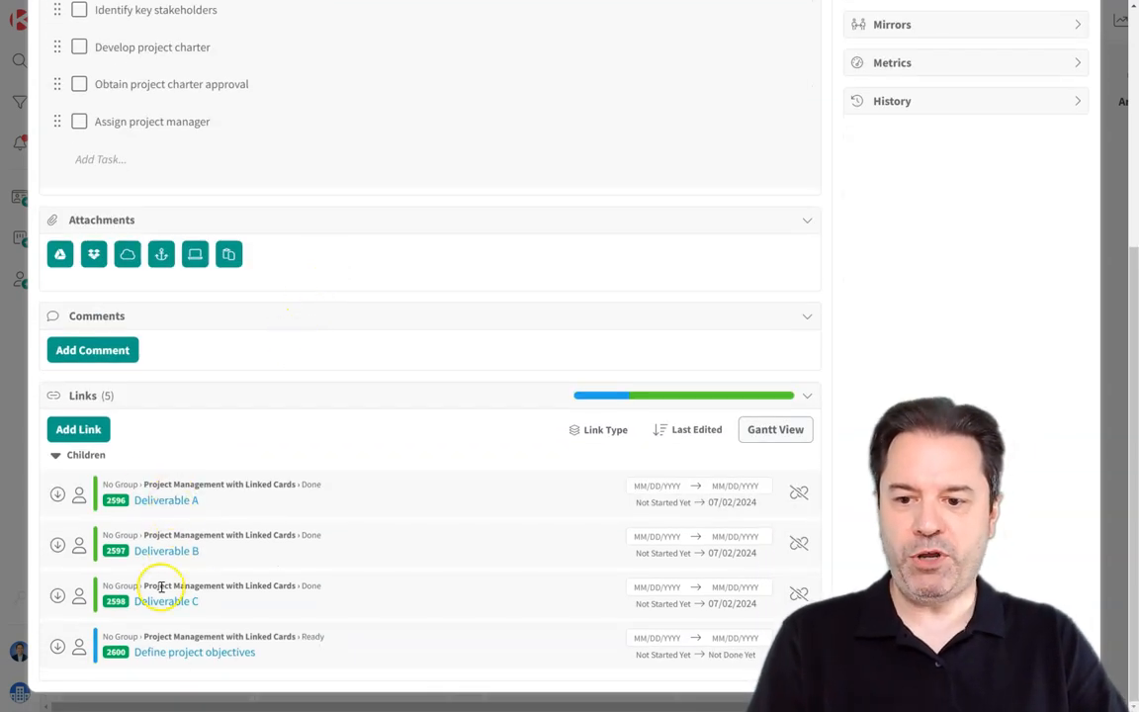
{"action": "scroll", "coordinate": [148, 529], "scroll_direction": "up", "scroll_amount": 5}
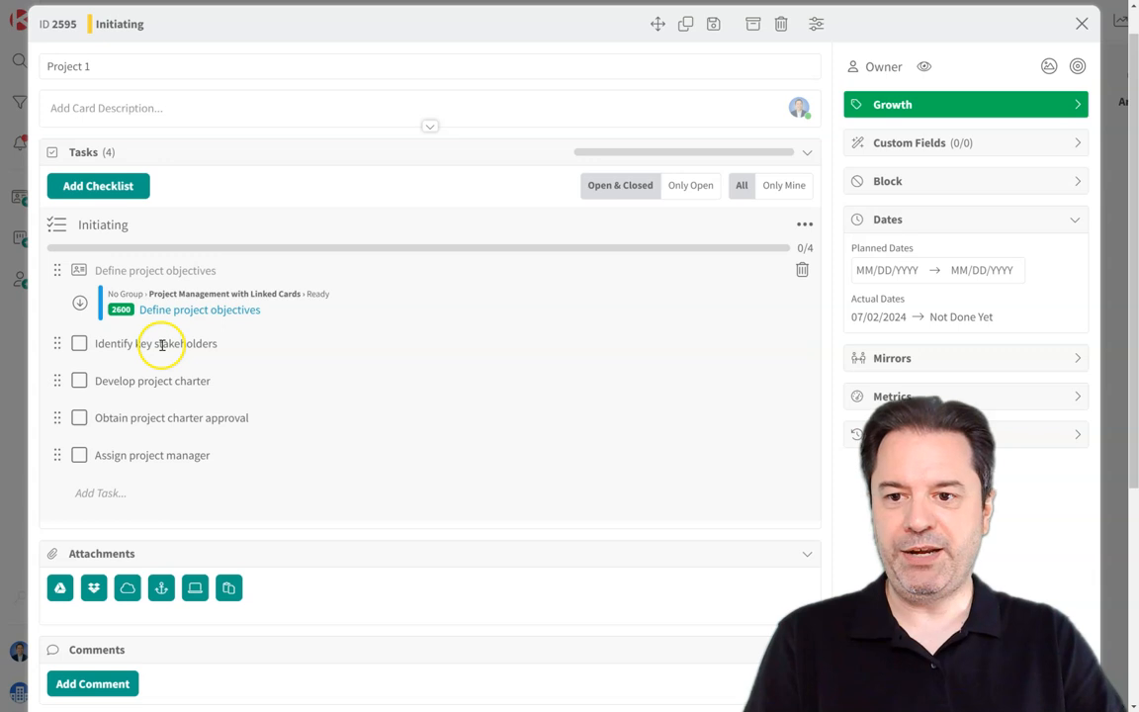
{"action": "left_click", "coordinate": [162, 345]}
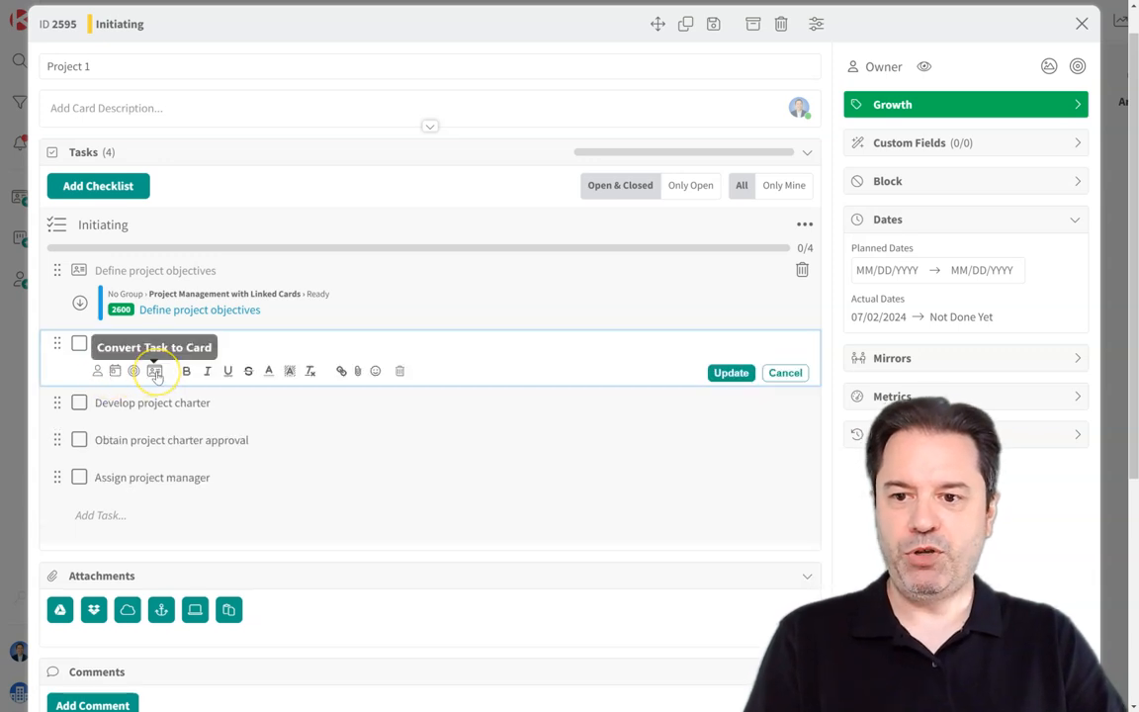
{"action": "left_click", "coordinate": [155, 372]}
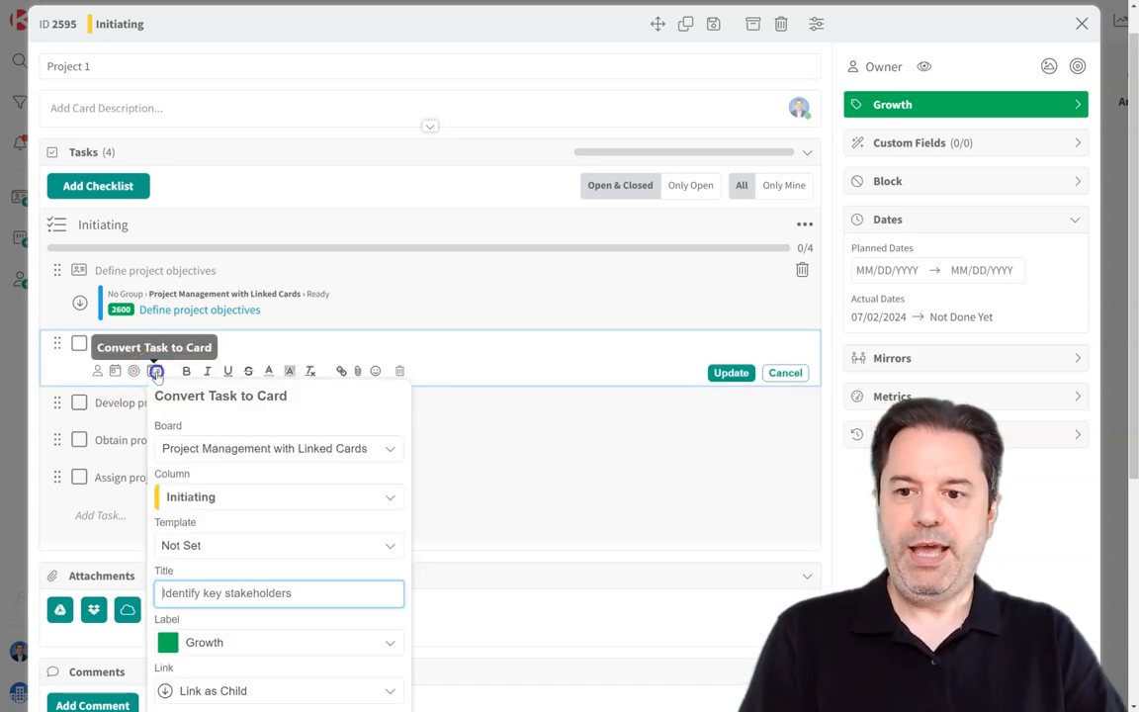
{"action": "scroll", "coordinate": [254, 542], "scroll_direction": "down", "scroll_amount": 4}
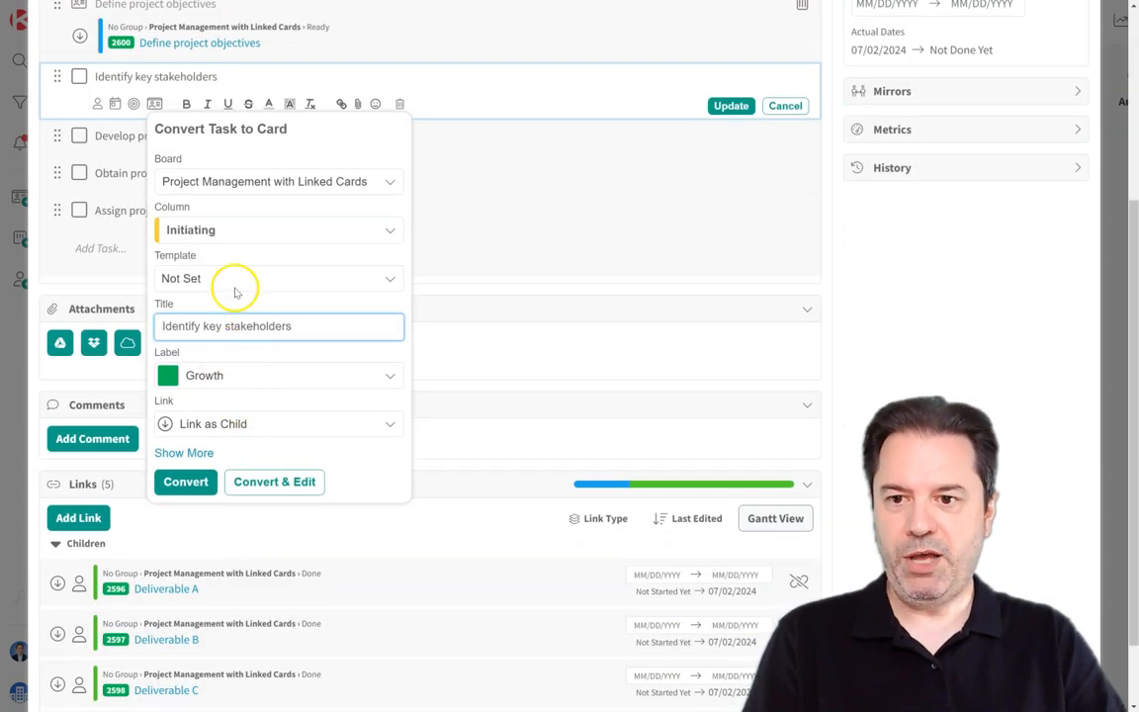
{"action": "left_click", "coordinate": [246, 227]}
{"action": "scroll", "coordinate": [252, 435], "scroll_direction": "down", "scroll_amount": 3}
{"action": "left_click", "coordinate": [250, 411]}
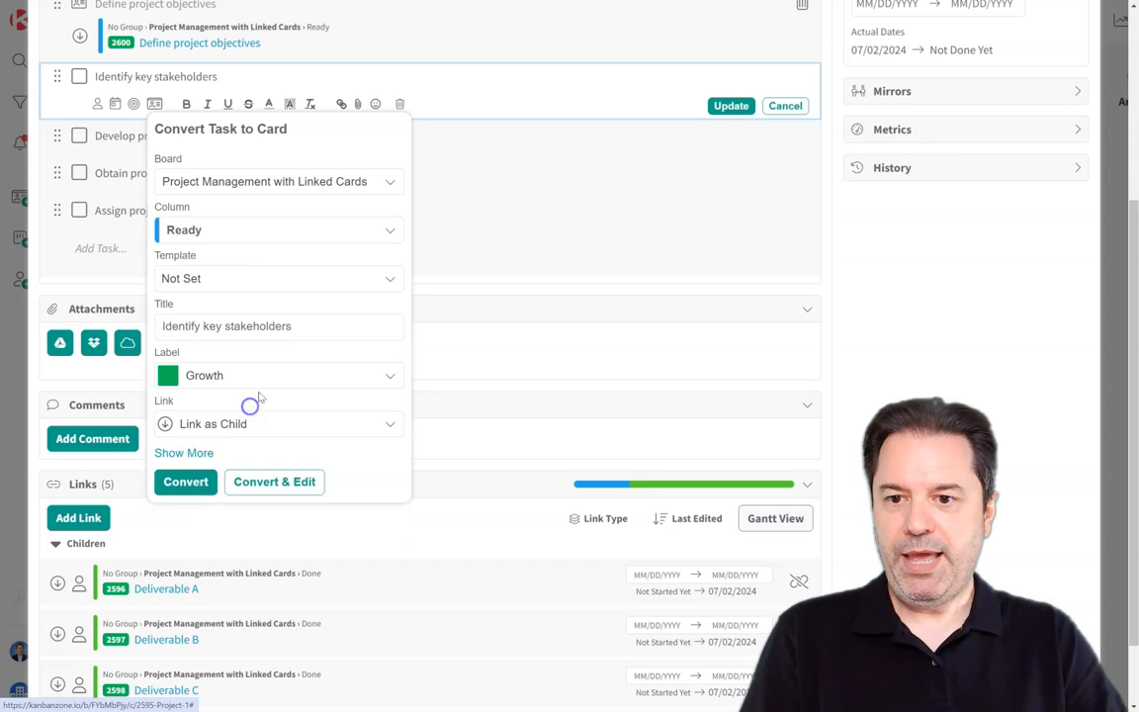
{"action": "left_click", "coordinate": [228, 423]}
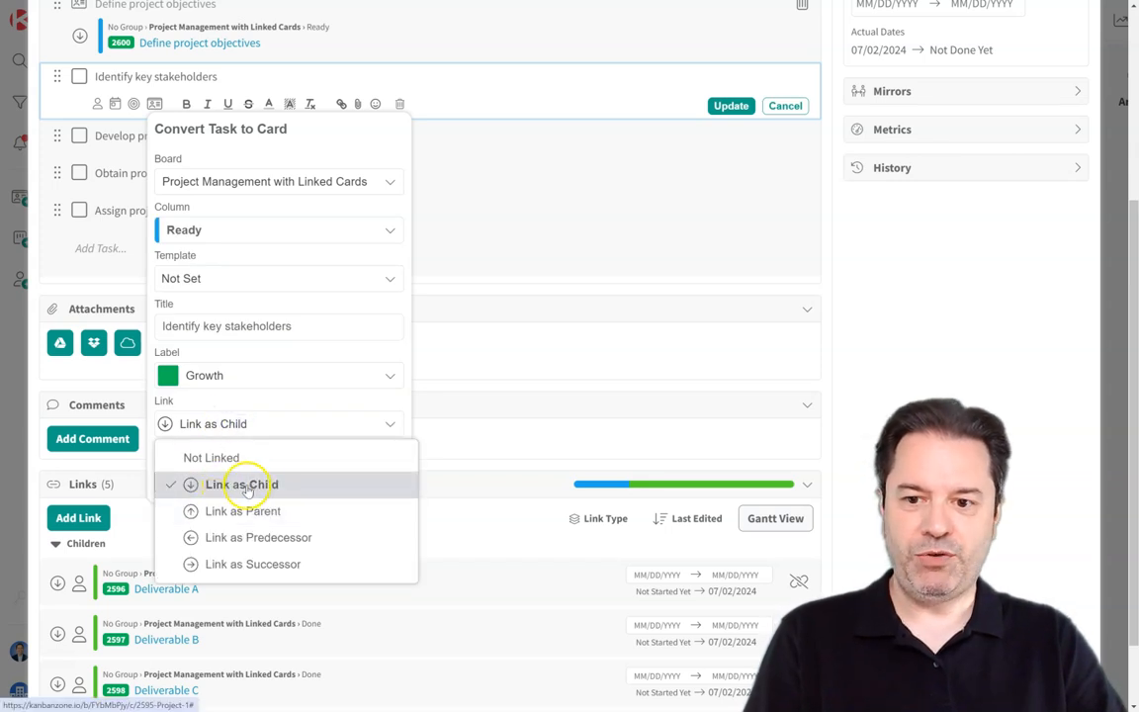
{"action": "left_click", "coordinate": [328, 147]}
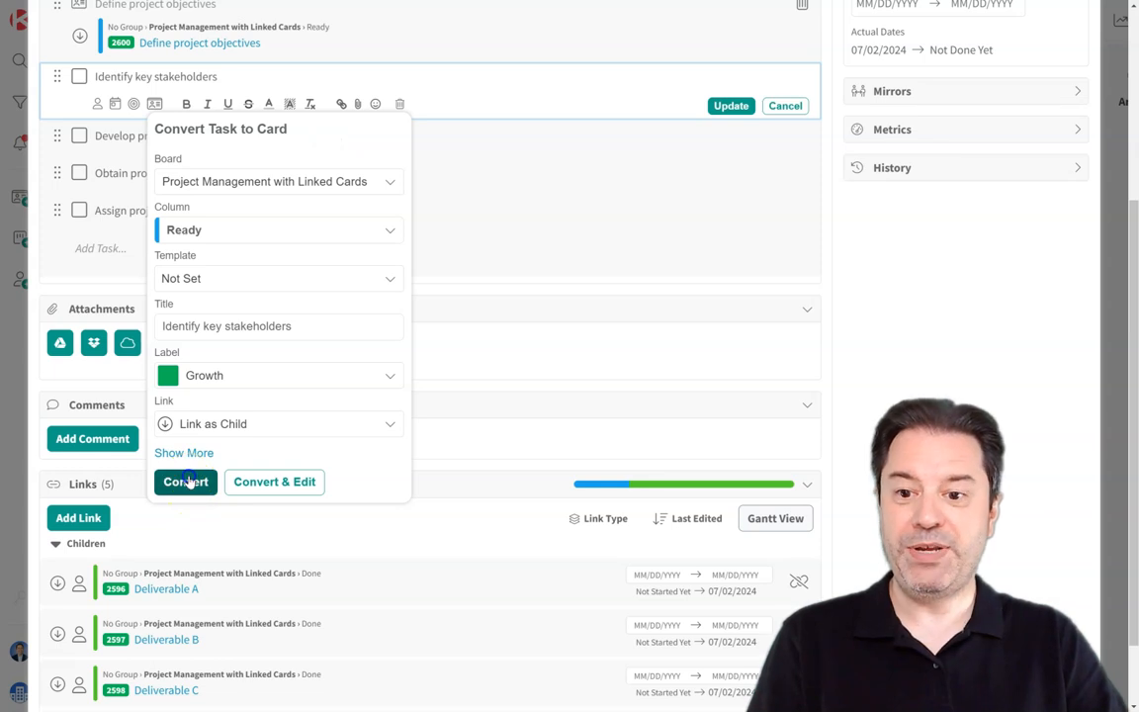
{"action": "left_click", "coordinate": [187, 481]}
{"action": "scroll", "coordinate": [246, 388], "scroll_direction": "up", "scroll_amount": 3}
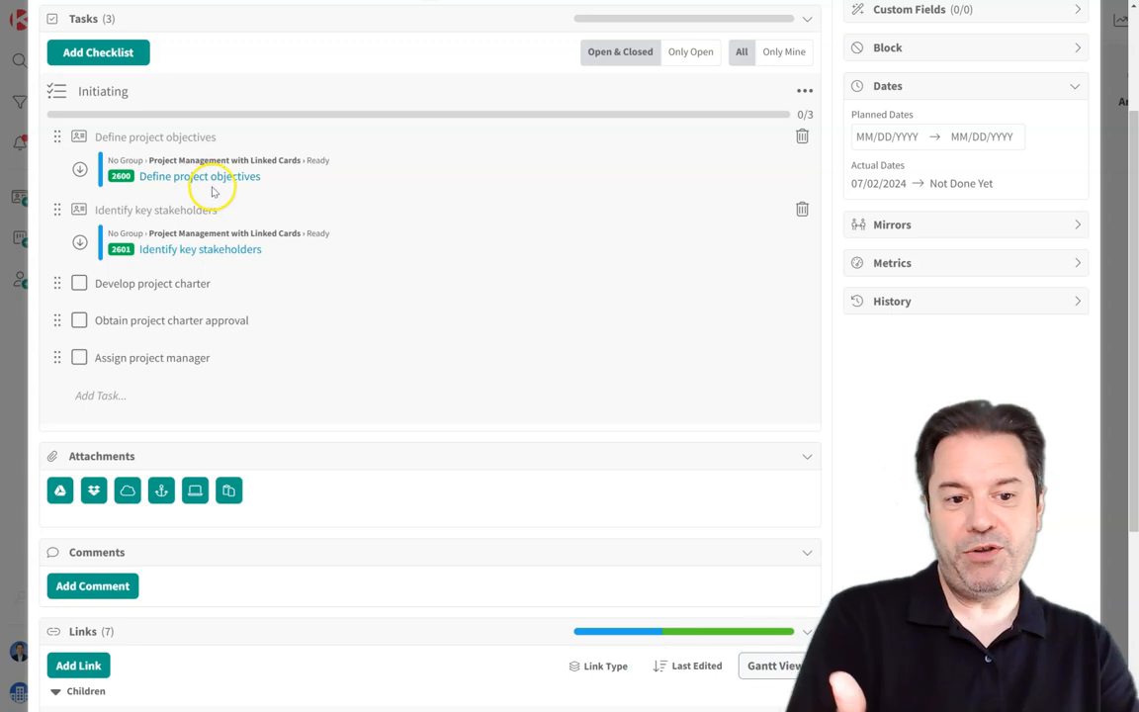
- Examine the assignee and date options of the "Develop project charter" task without changing them, and close the Project 1 card
{"action": "left_click", "coordinate": [164, 285]}
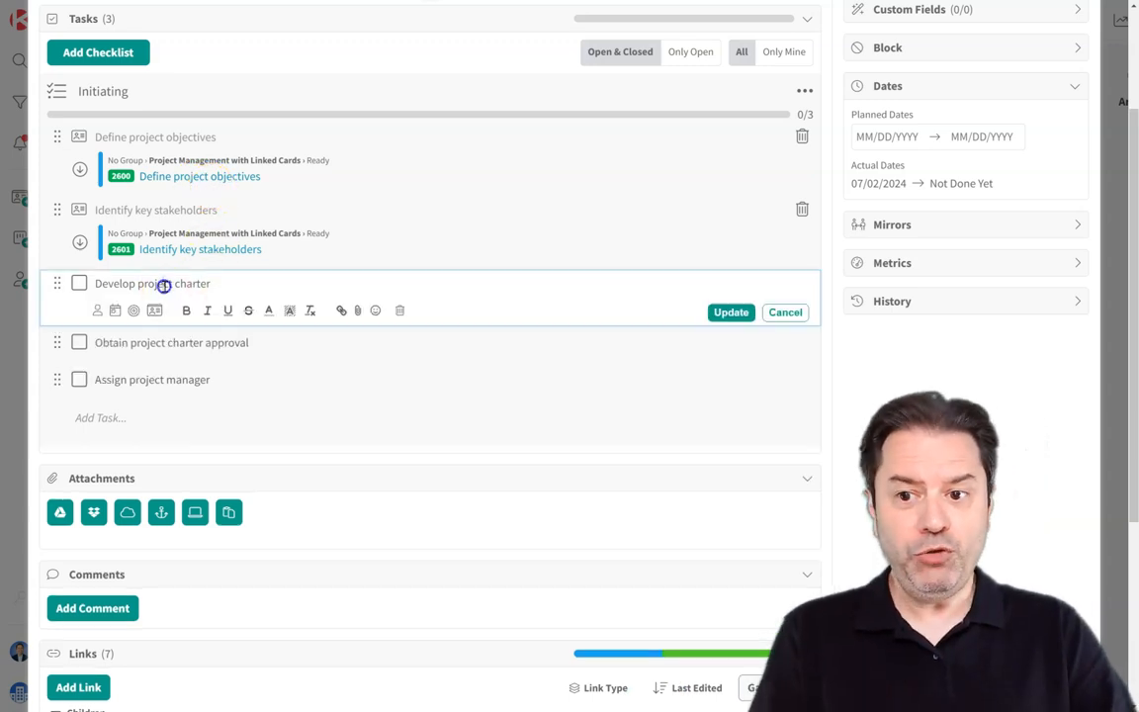
{"action": "left_click", "coordinate": [98, 311]}
{"action": "left_click", "coordinate": [117, 312]}
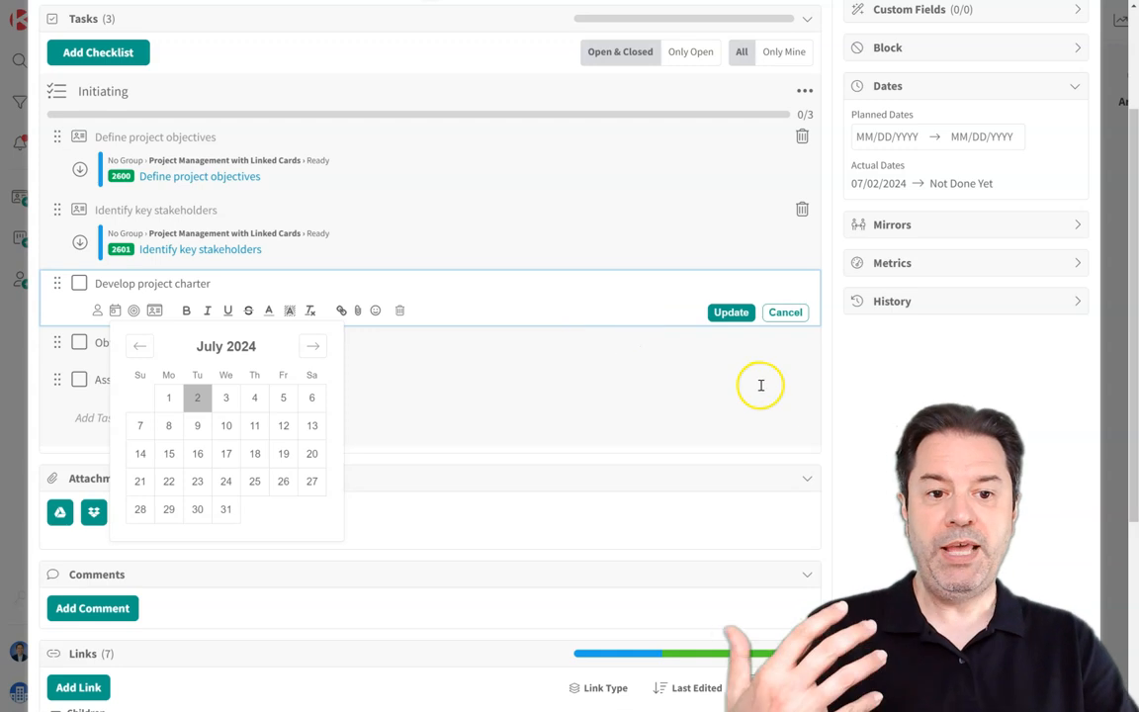
{"action": "left_click", "coordinate": [737, 419]}
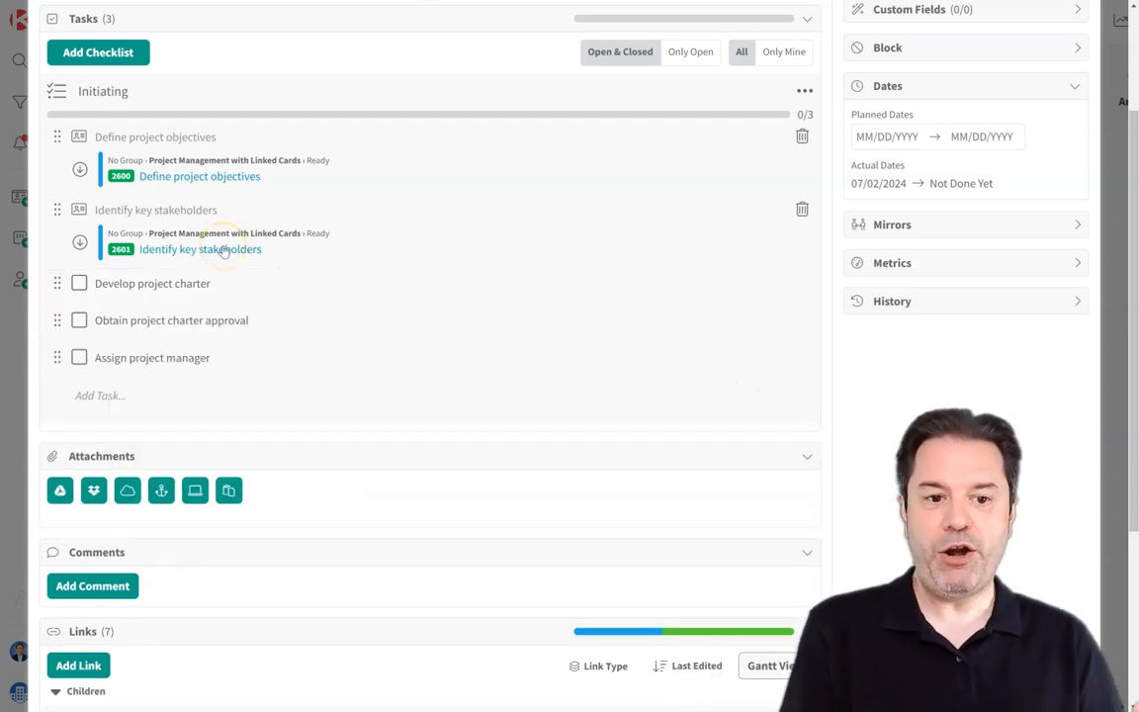
{"action": "scroll", "coordinate": [396, 277], "scroll_direction": "up", "scroll_amount": 3}
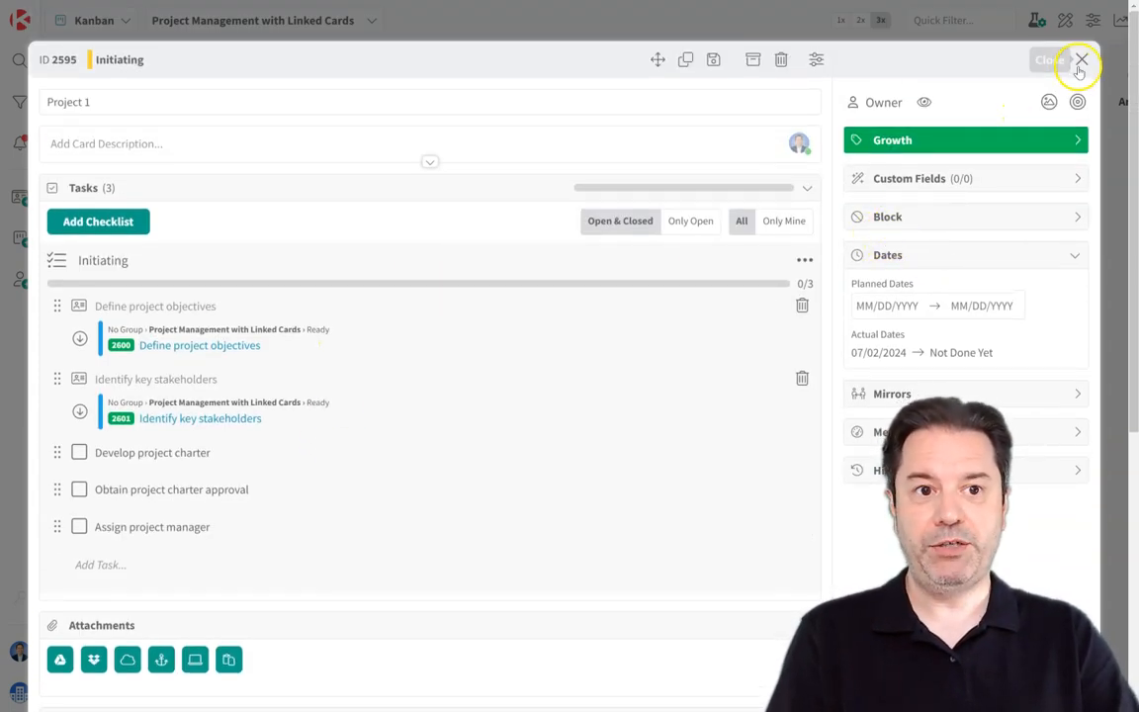
{"action": "left_click", "coordinate": [1080, 60]}
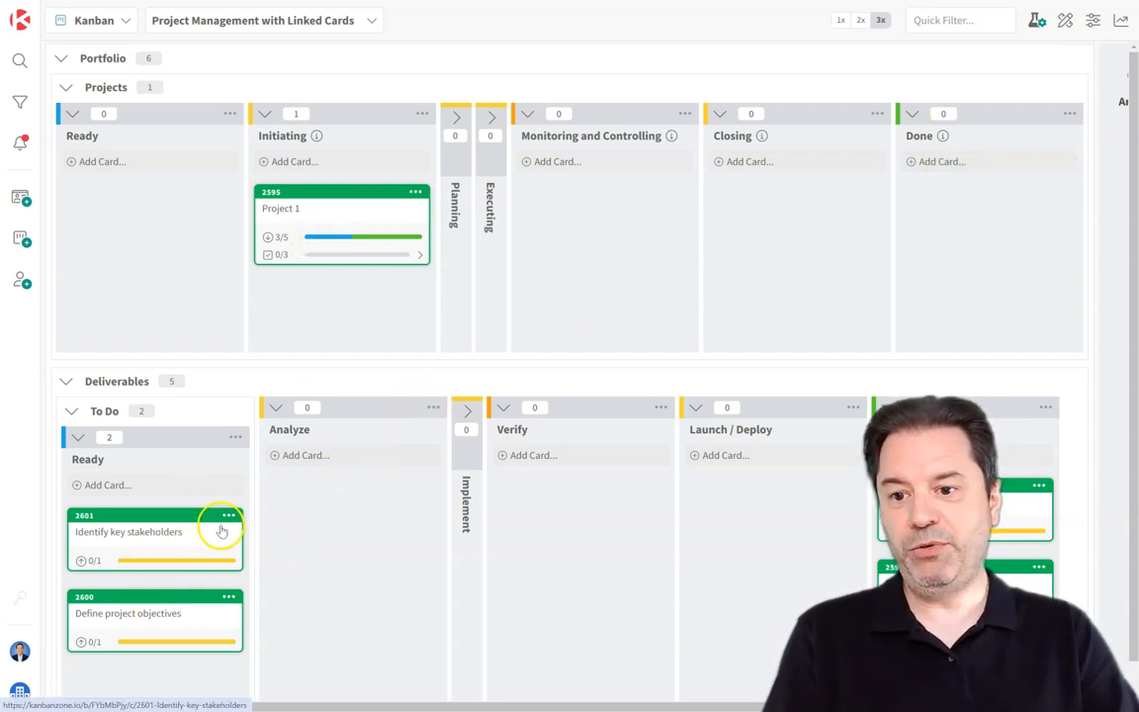
- Move the Identify key stakeholders card through Analyze and the Define project objectives card through Verify to the Deliverables Done column
{"action": "left_click_drag", "start_coordinate": [173, 544], "coordinate": [362, 533]}
{"action": "left_click_drag", "start_coordinate": [170, 542], "coordinate": [618, 515]}
{"action": "left_click_drag", "start_coordinate": [367, 500], "coordinate": [869, 491]}
{"action": "left_click_drag", "start_coordinate": [525, 501], "coordinate": [860, 514]}
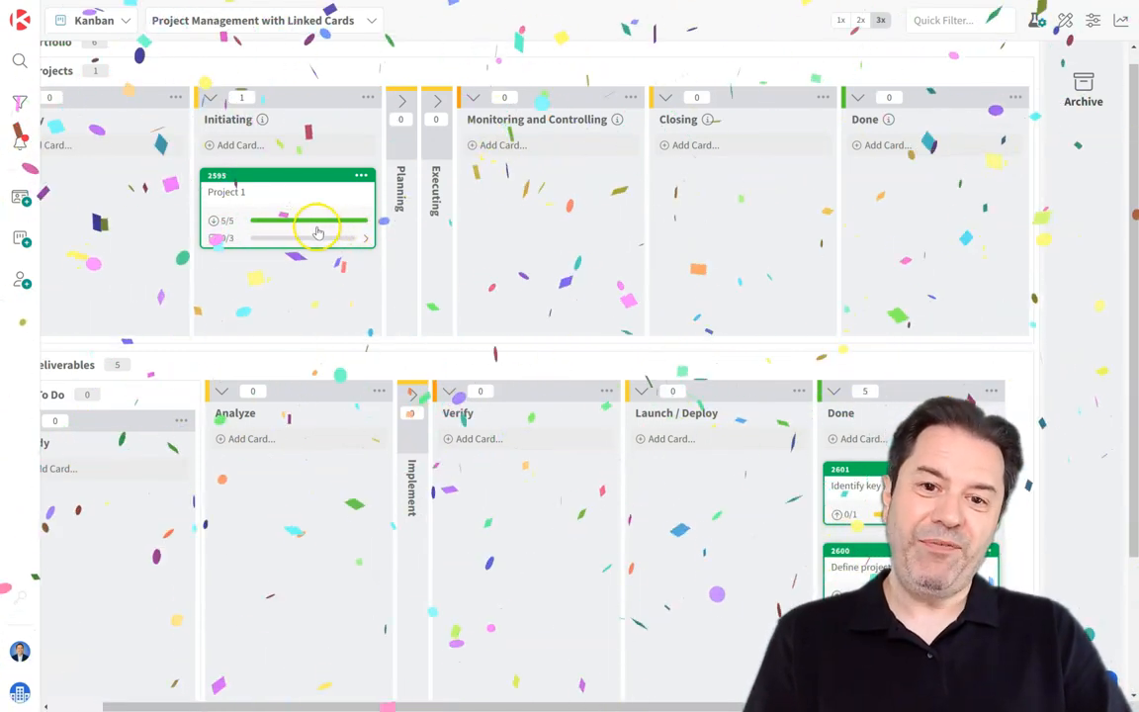
- Move the Project 1 card from Initiating through Closing to Done in the Projects section, and review the finished deliverable cards
{"action": "left_click_drag", "start_coordinate": [307, 203], "coordinate": [778, 246]}
{"action": "left_click_drag", "start_coordinate": [738, 209], "coordinate": [920, 237]}
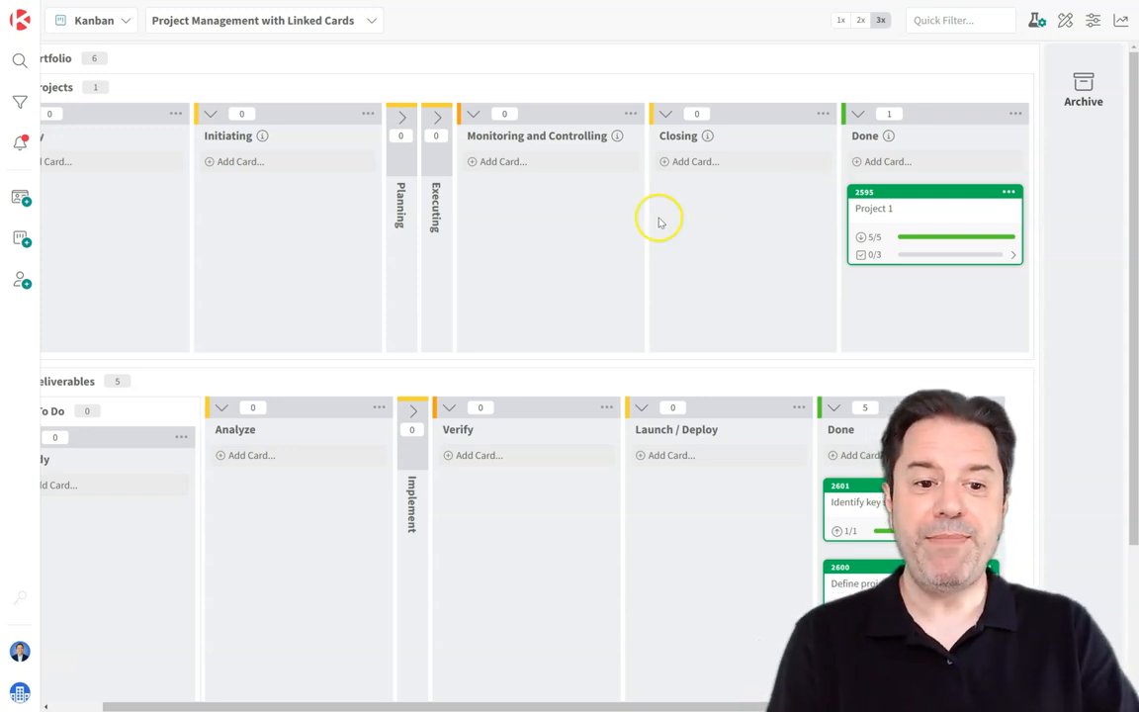
{"action": "scroll", "coordinate": [633, 445], "scroll_direction": "down", "scroll_amount": 2}
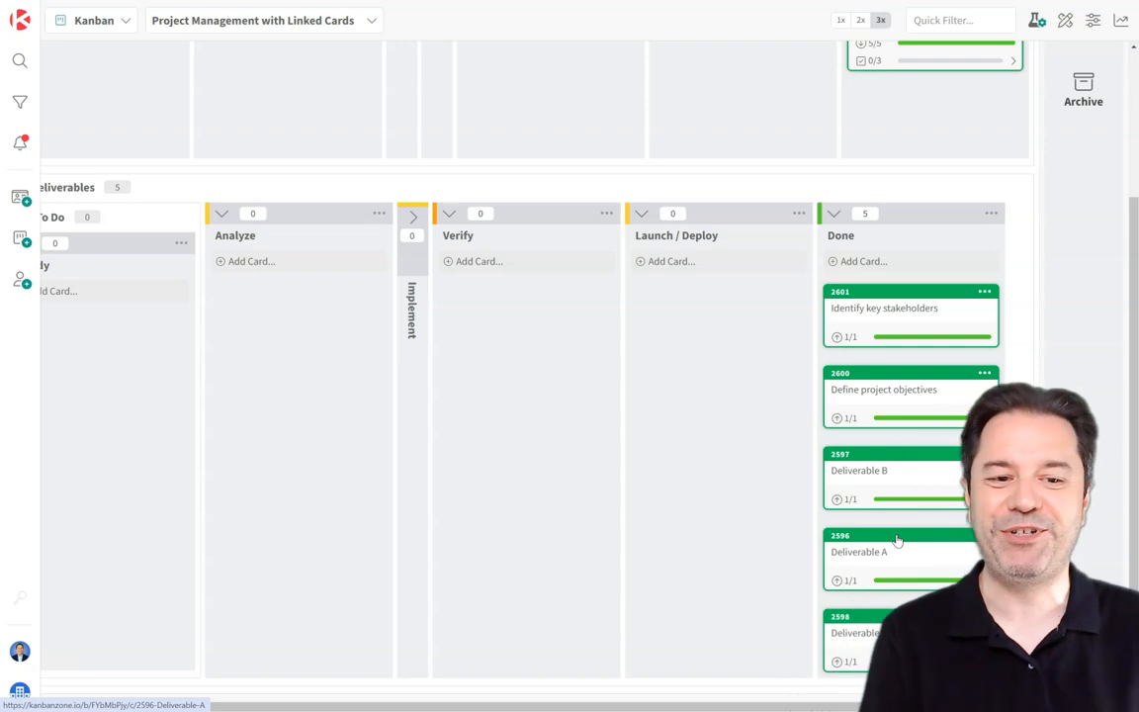
{"action": "scroll", "coordinate": [537, 455], "scroll_direction": "up", "scroll_amount": 2}
{"action": "scroll", "coordinate": [537, 456], "scroll_direction": "up", "scroll_amount": 2}
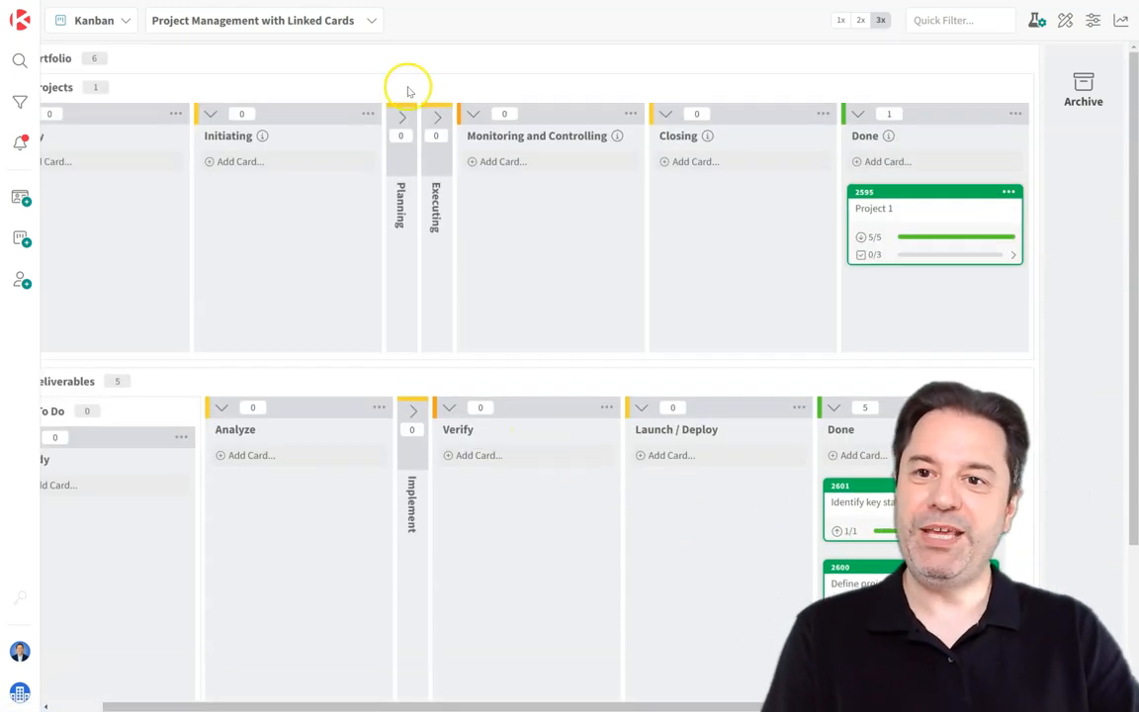
- View the Project Management with Tasks board zoomed out one level, and return to the Project Management with Linked Cards board
{"action": "left_click", "coordinate": [287, 20]}
{"action": "left_click", "coordinate": [269, 194]}
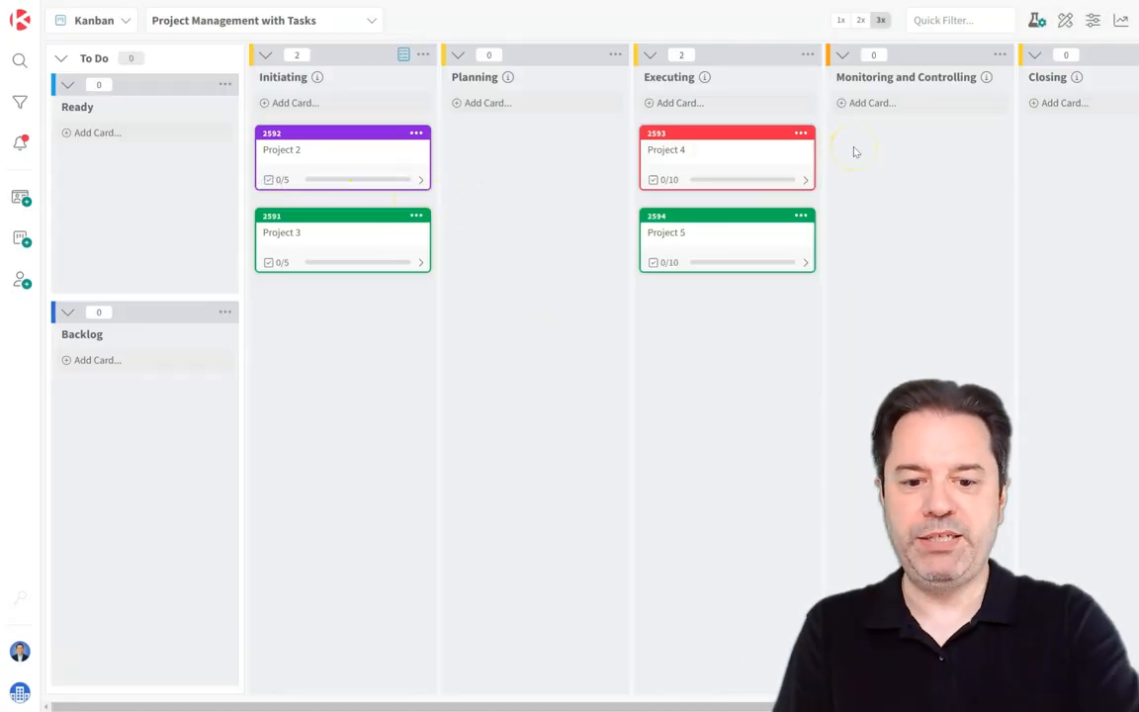
{"action": "key", "text": "ctrl+minus"}
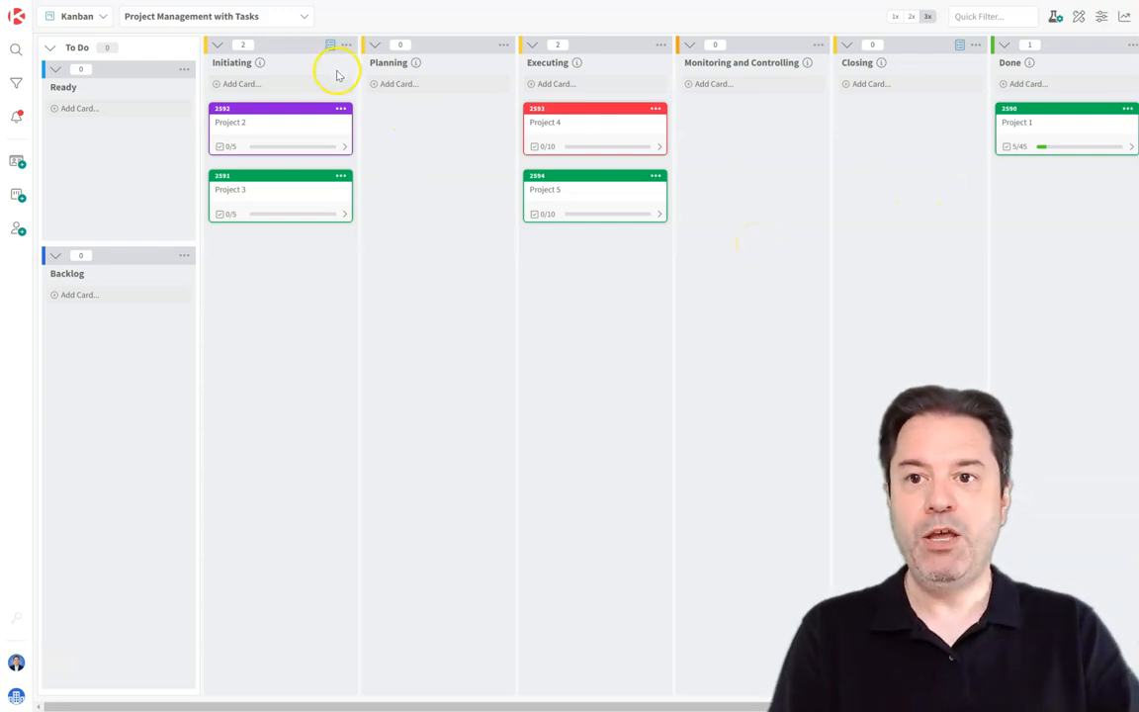
{"action": "left_click", "coordinate": [292, 20]}
{"action": "left_click", "coordinate": [262, 150]}
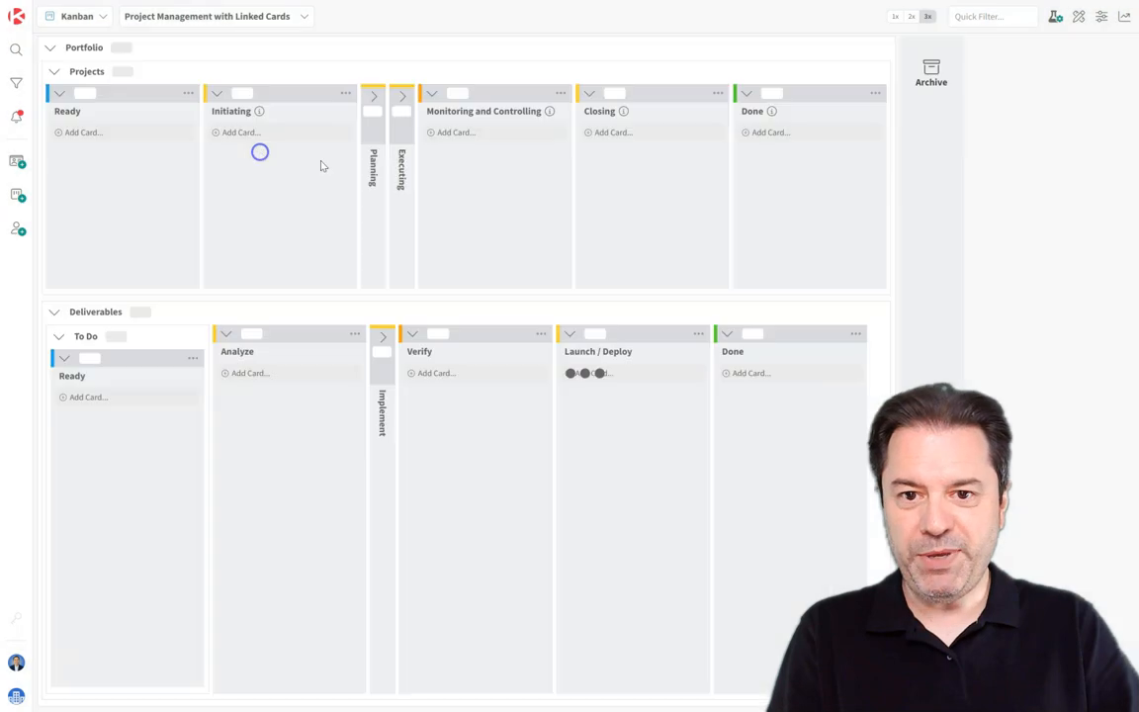